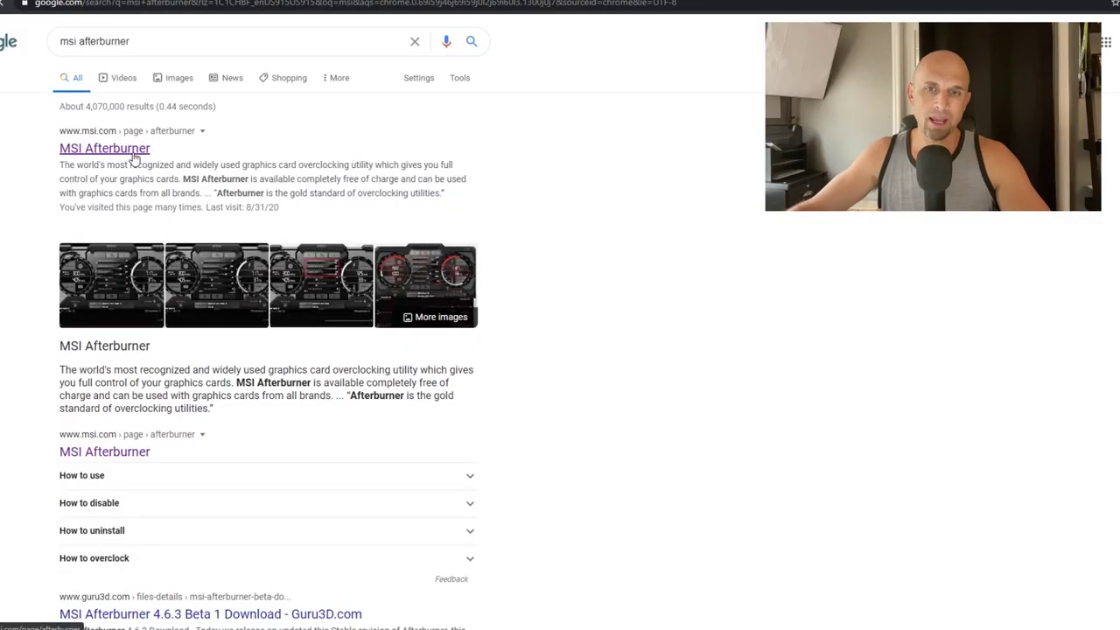
- Open the MSI Afterburner product page from the search results and look through its content
{"action": "left_click", "coordinate": [103, 145]}
{"action": "scroll", "coordinate": [551, 353], "scroll_direction": "down", "scroll_amount": 15}
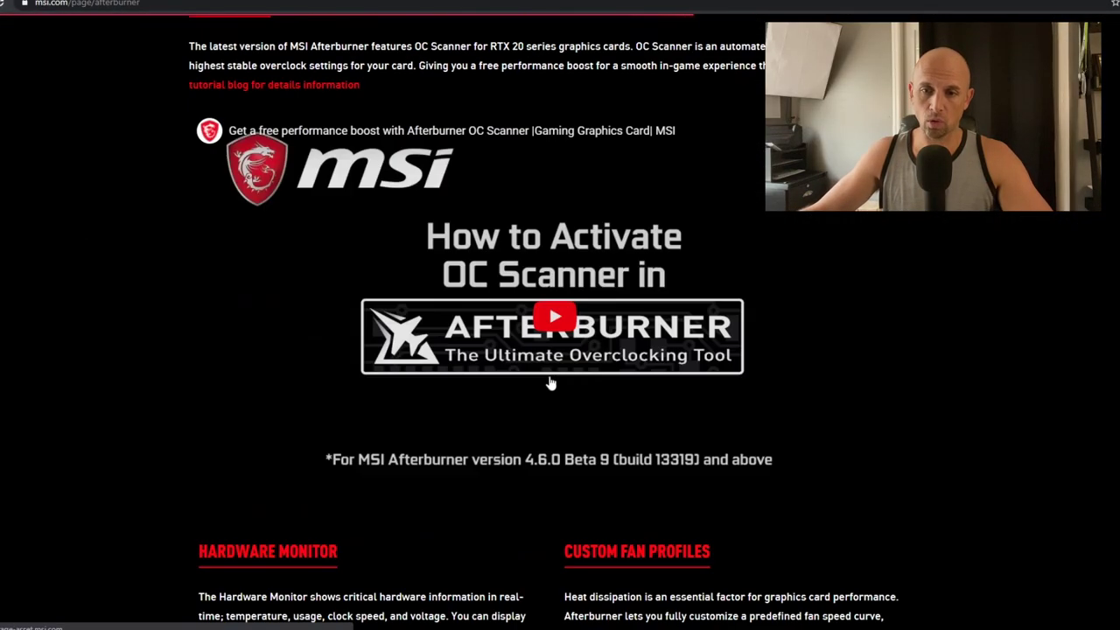
{"action": "scroll", "coordinate": [558, 394], "scroll_direction": "down", "scroll_amount": 20}
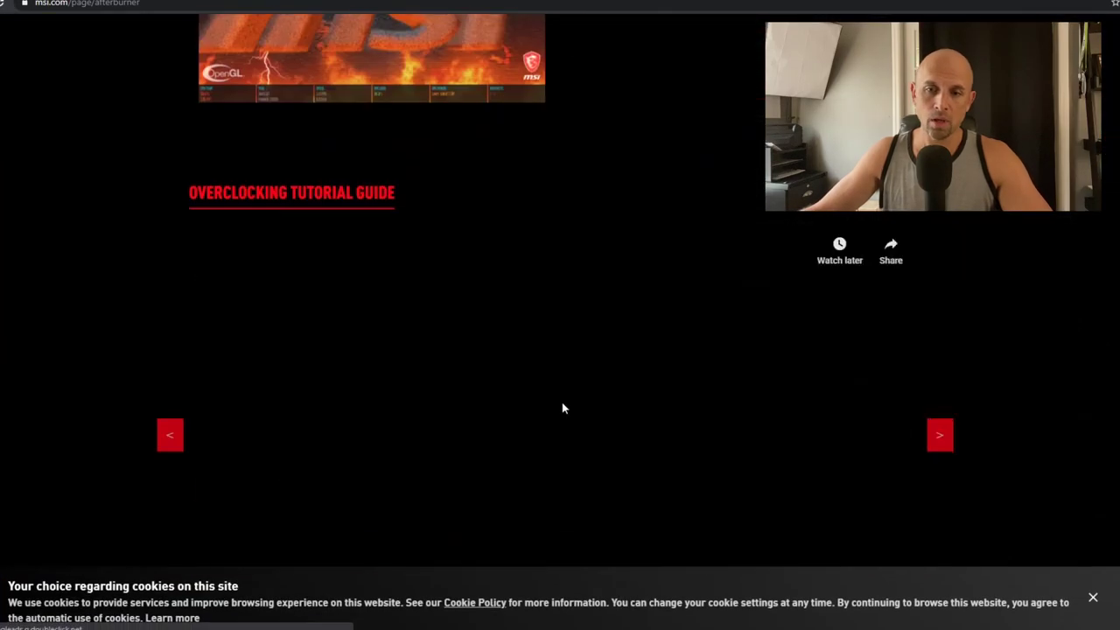
{"action": "scroll", "coordinate": [562, 409], "scroll_direction": "down", "scroll_amount": 6}
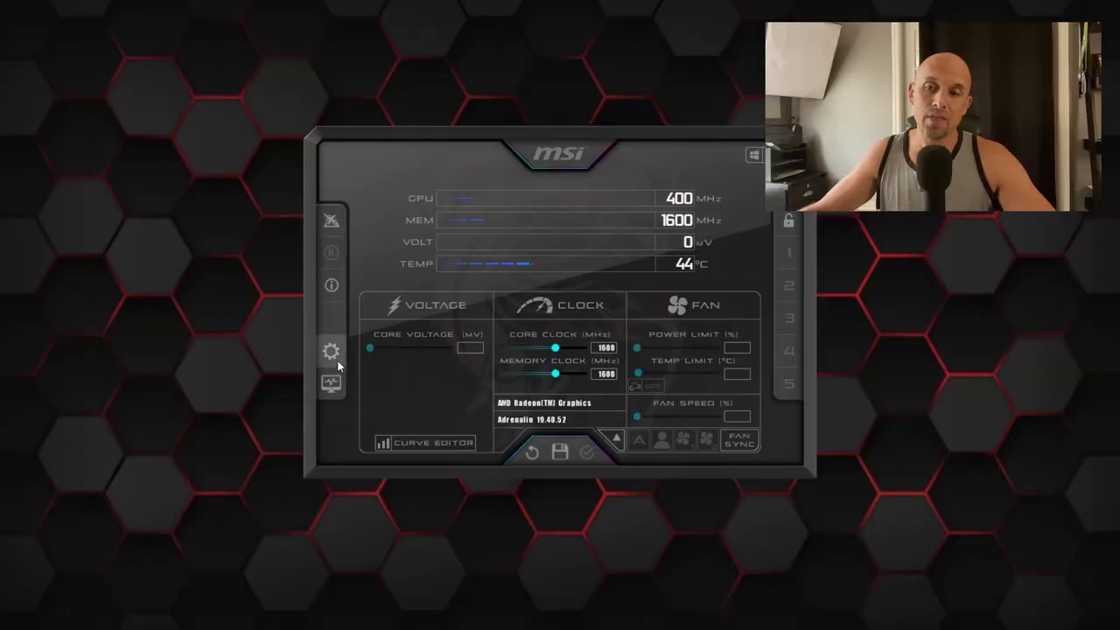
- In the MSI Afterburner properties, choose GPU2 : GeForce RTX 2060 as the master graphics processor
{"action": "left_click", "coordinate": [331, 354]}
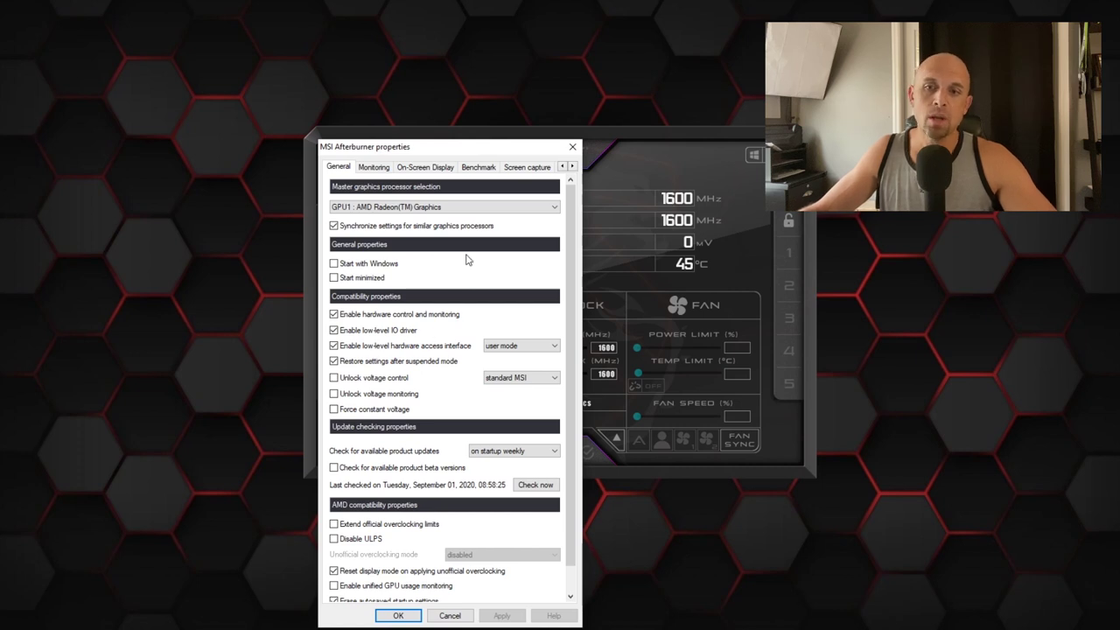
{"action": "left_click", "coordinate": [454, 210]}
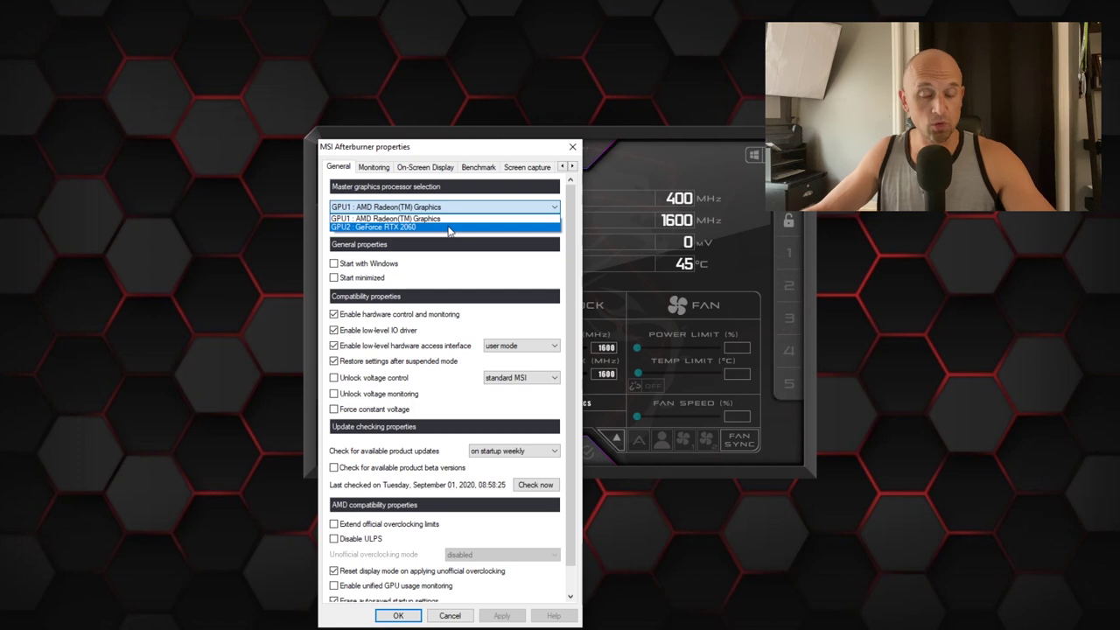
{"action": "left_click", "coordinate": [448, 227]}
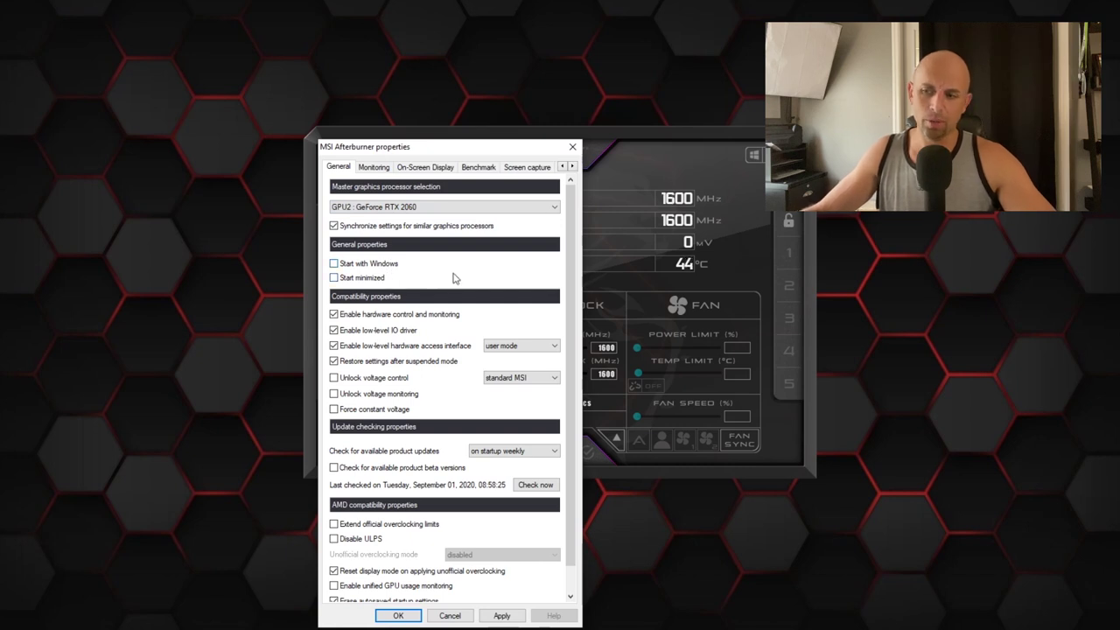
{"action": "mouse_move", "coordinate": [453, 278]}
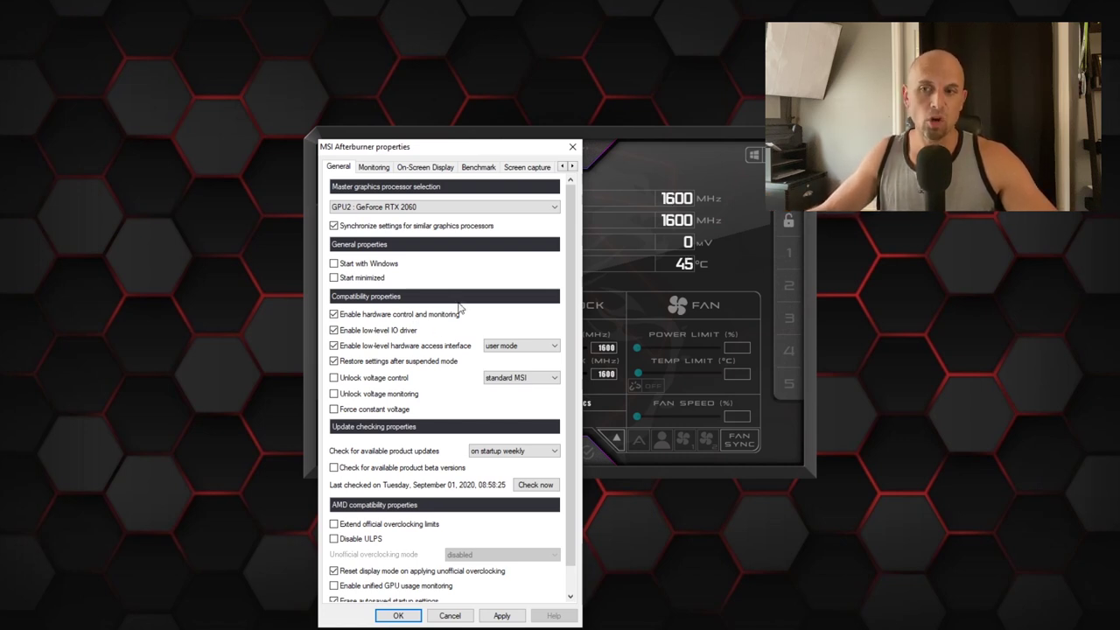
- In the hardware monitoring settings, enable on-screen display for the GPU2 temperature and GPU2 usage graphs
{"action": "left_click", "coordinate": [373, 167]}
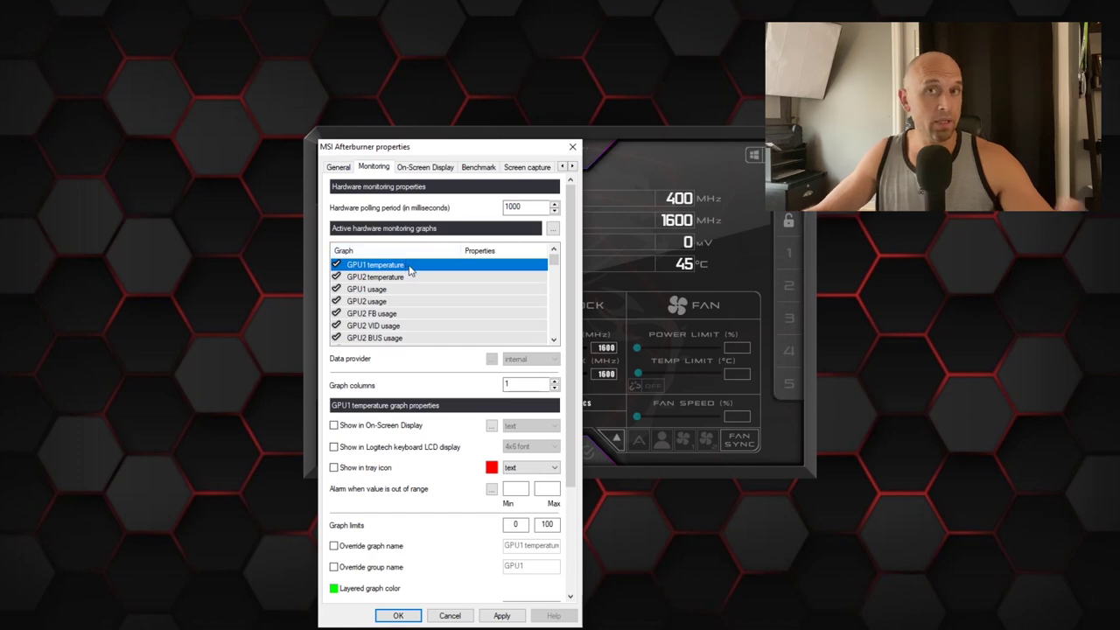
{"action": "mouse_move", "coordinate": [410, 271]}
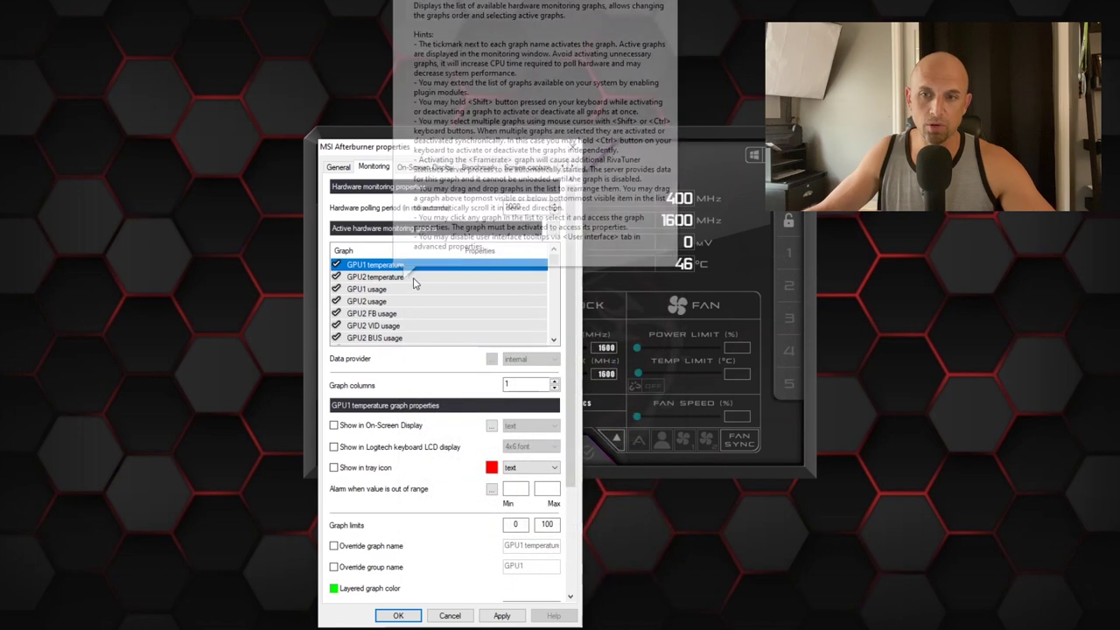
{"action": "left_click", "coordinate": [414, 279]}
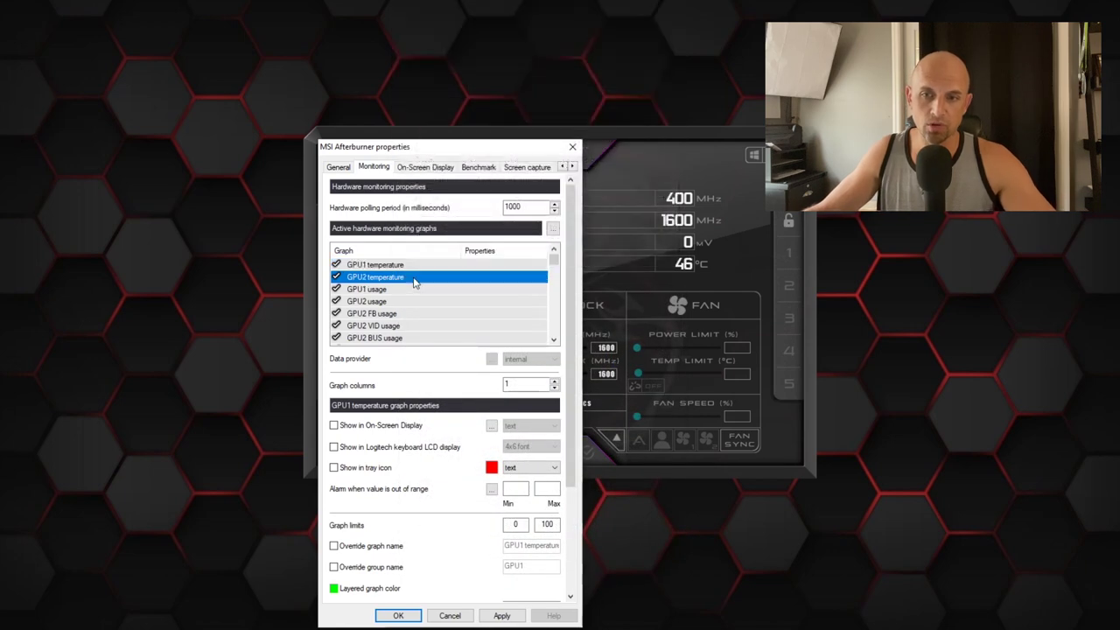
{"action": "left_click", "coordinate": [393, 427]}
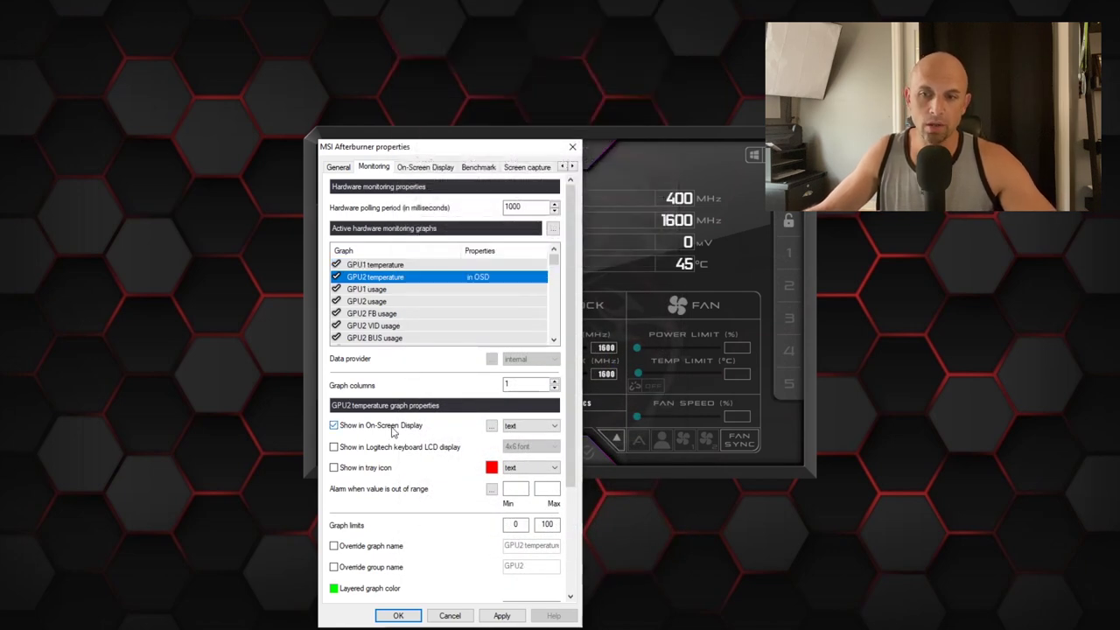
{"action": "left_click", "coordinate": [401, 302]}
{"action": "left_click", "coordinate": [390, 429]}
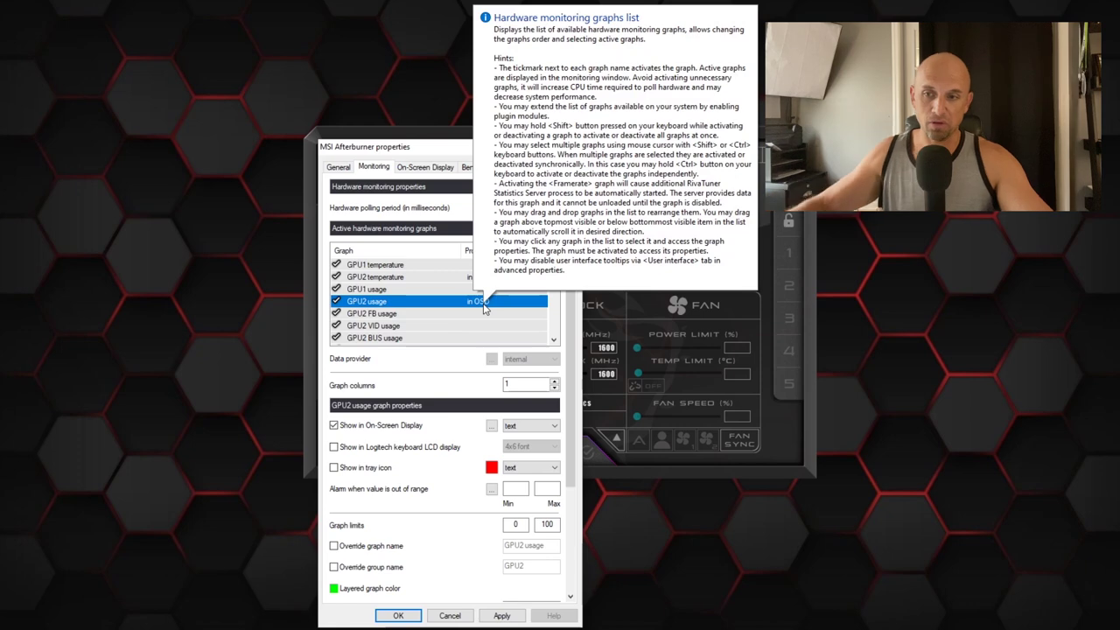
- Enable on-screen display for the GPU2 memory usage and GPU2 core clock graphs
{"action": "left_click", "coordinate": [553, 339]}
{"action": "left_click", "coordinate": [553, 340]}
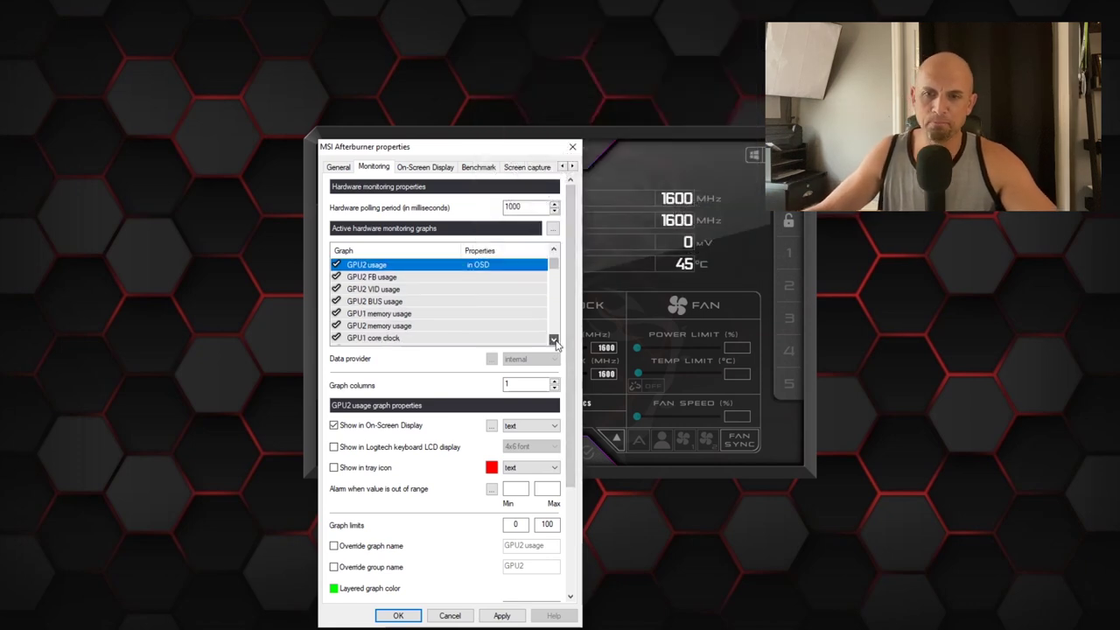
{"action": "left_click", "coordinate": [553, 340]}
{"action": "left_click", "coordinate": [411, 315]}
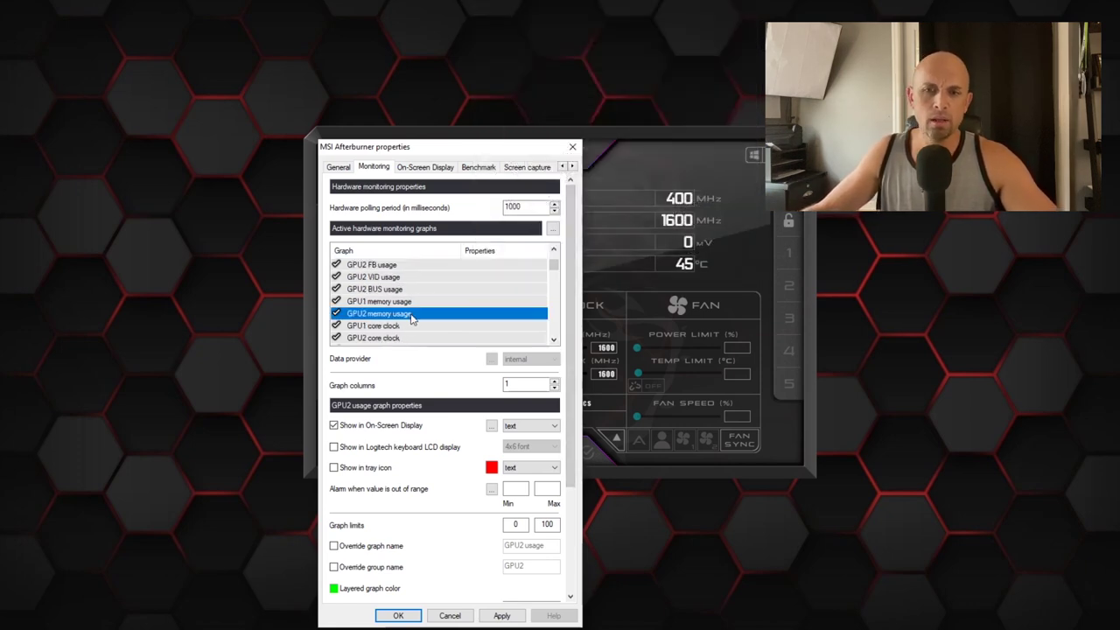
{"action": "left_click", "coordinate": [389, 426]}
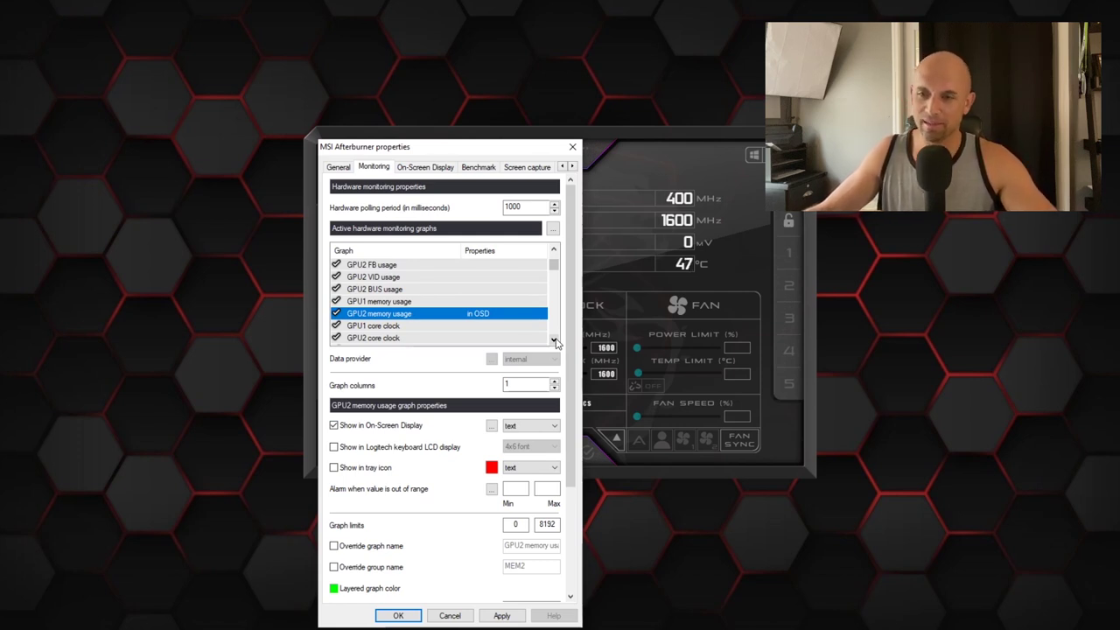
{"action": "left_click", "coordinate": [554, 341]}
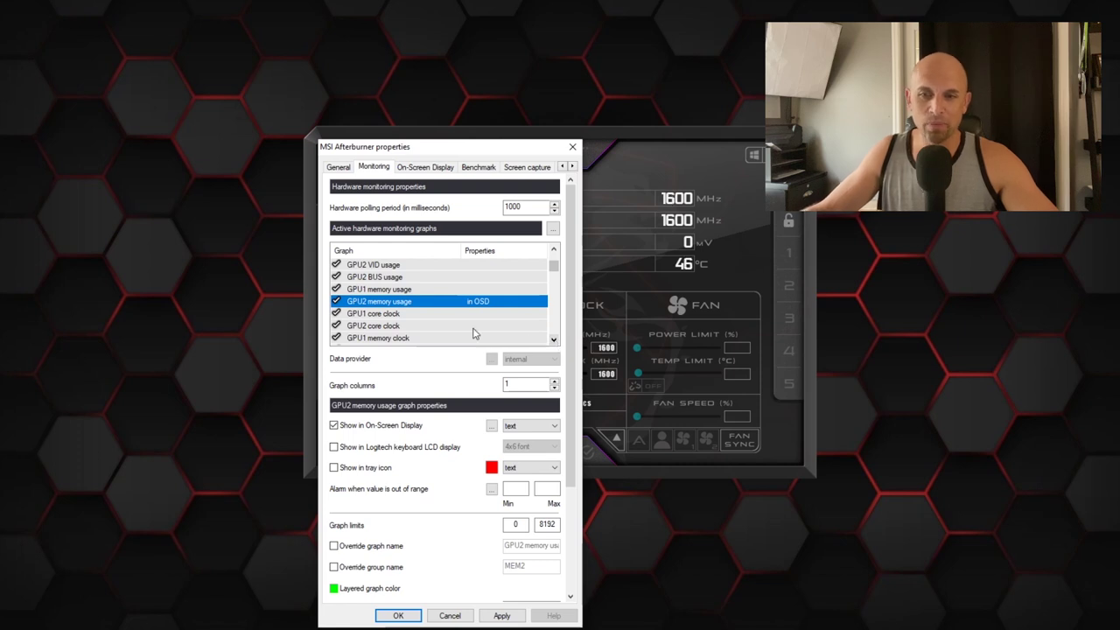
{"action": "left_click", "coordinate": [420, 325]}
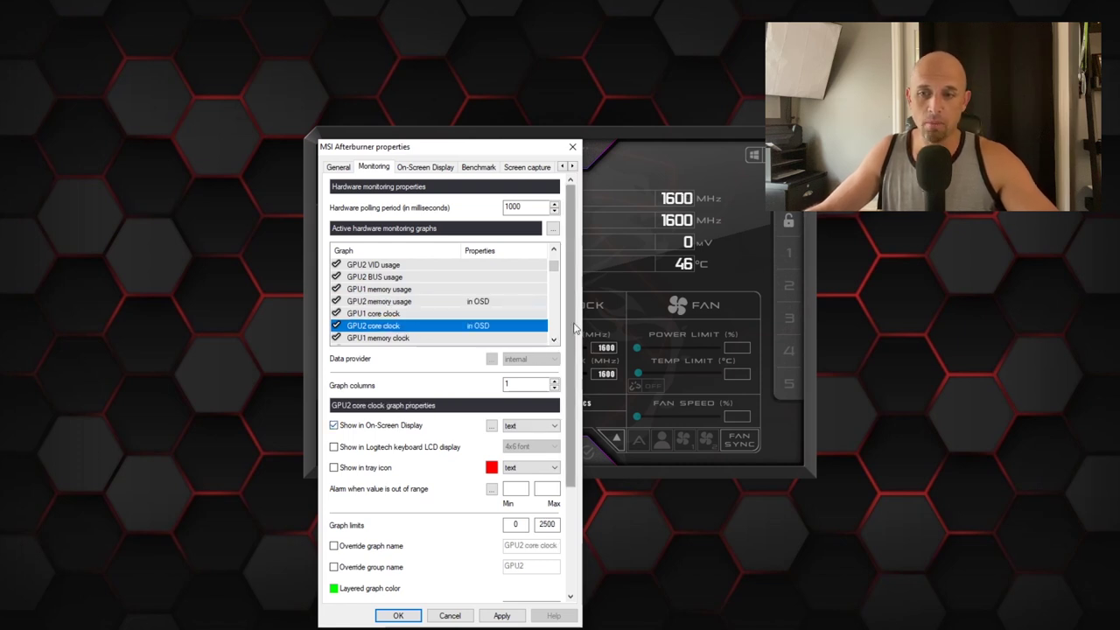
- Select the GPU2 power graph to view its properties
{"action": "left_click", "coordinate": [554, 341]}
{"action": "left_click", "coordinate": [554, 341]}
{"action": "left_click", "coordinate": [553, 341]}
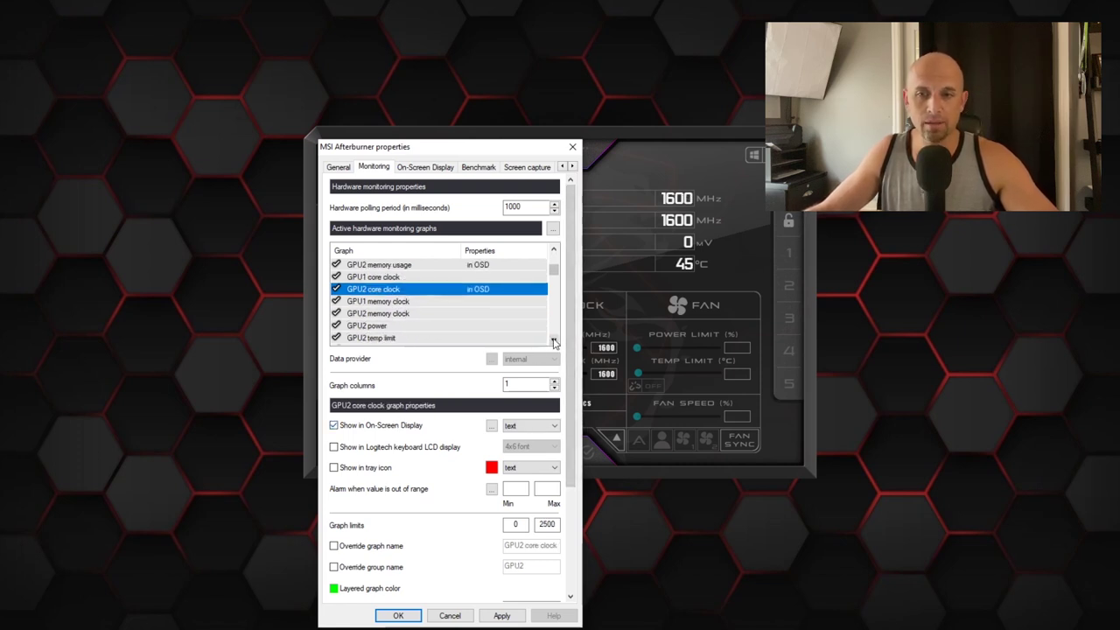
{"action": "left_click", "coordinate": [393, 330]}
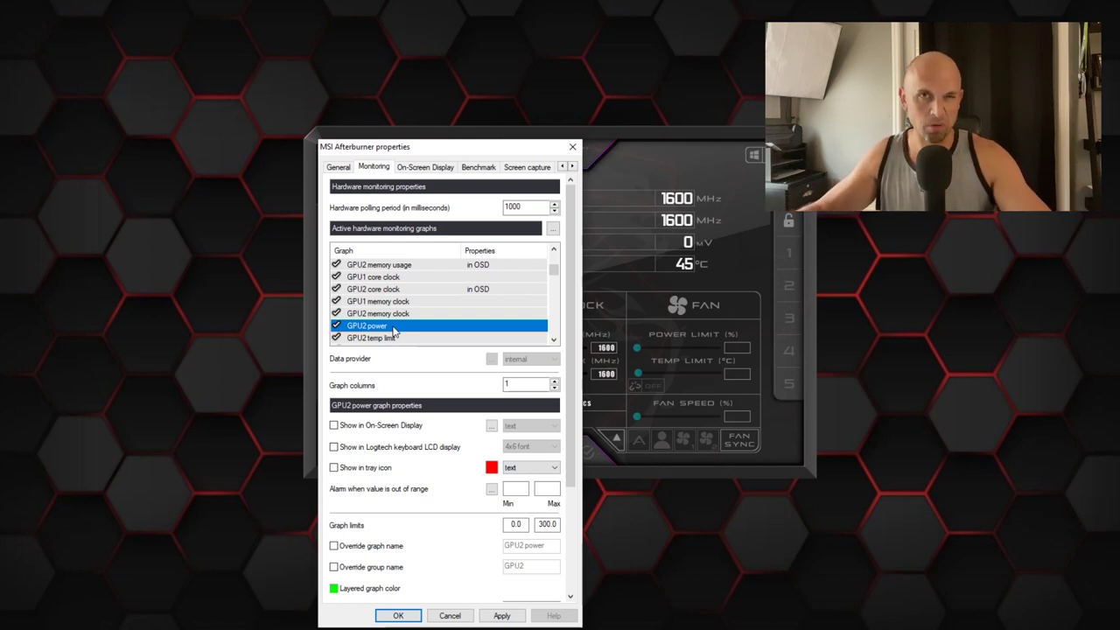
- Examine the properties of the overall CPU usage and overall CPU clock graphs in the monitoring list
{"action": "left_click", "coordinate": [555, 342]}
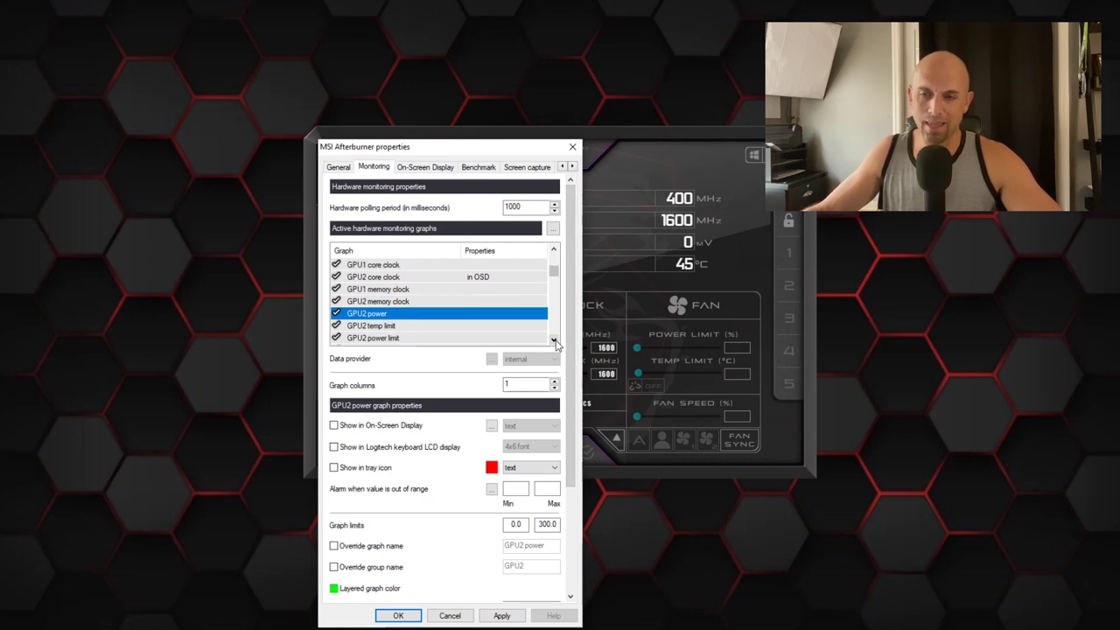
{"action": "left_click", "coordinate": [554, 340]}
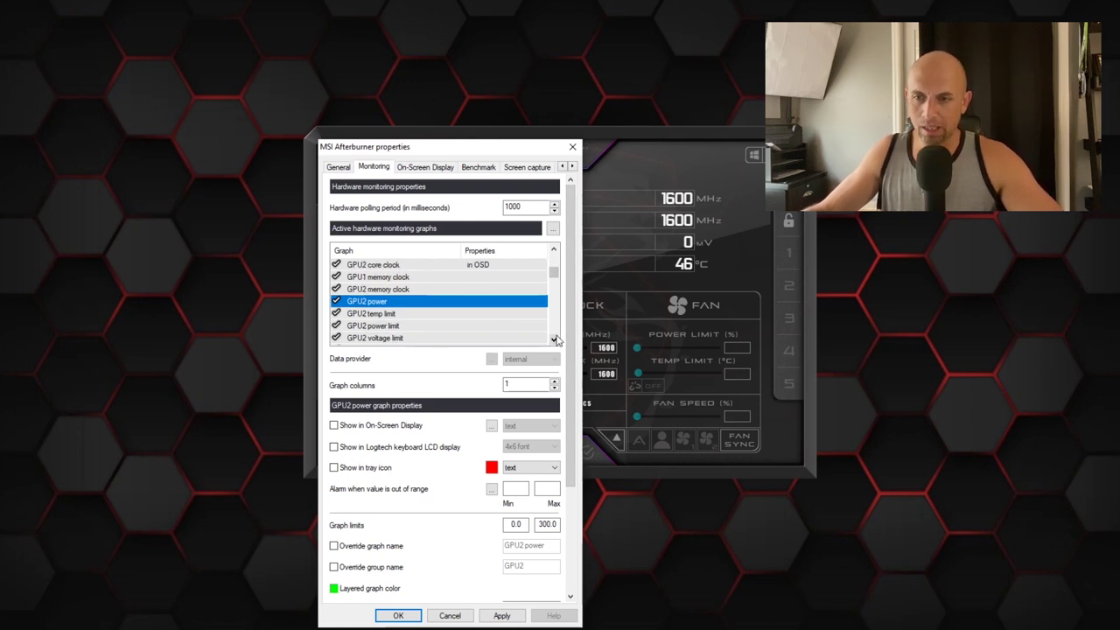
{"action": "left_click", "coordinate": [554, 341]}
{"action": "left_click", "coordinate": [554, 340]}
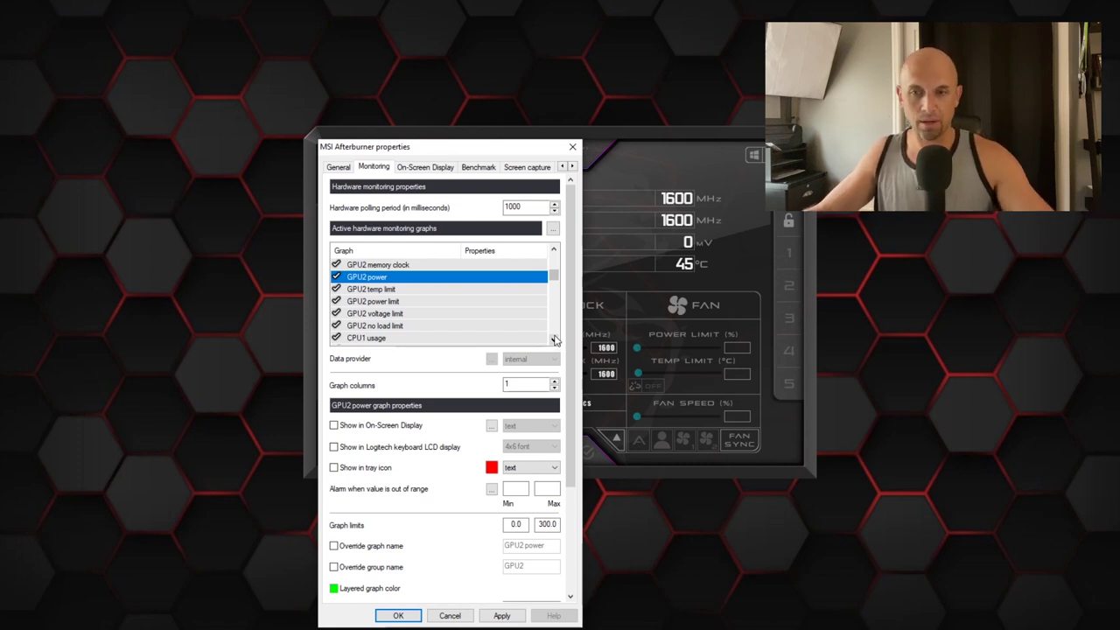
{"action": "left_click", "coordinate": [553, 339]}
{"action": "left_click", "coordinate": [554, 340]}
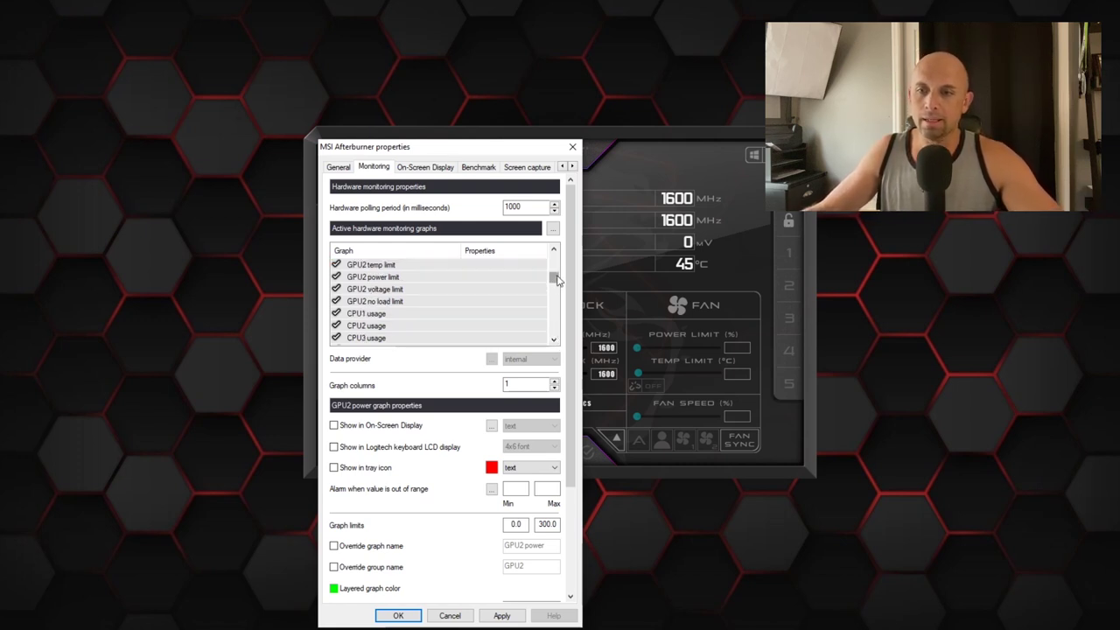
{"action": "left_click_drag", "start_coordinate": [556, 280], "coordinate": [559, 300]}
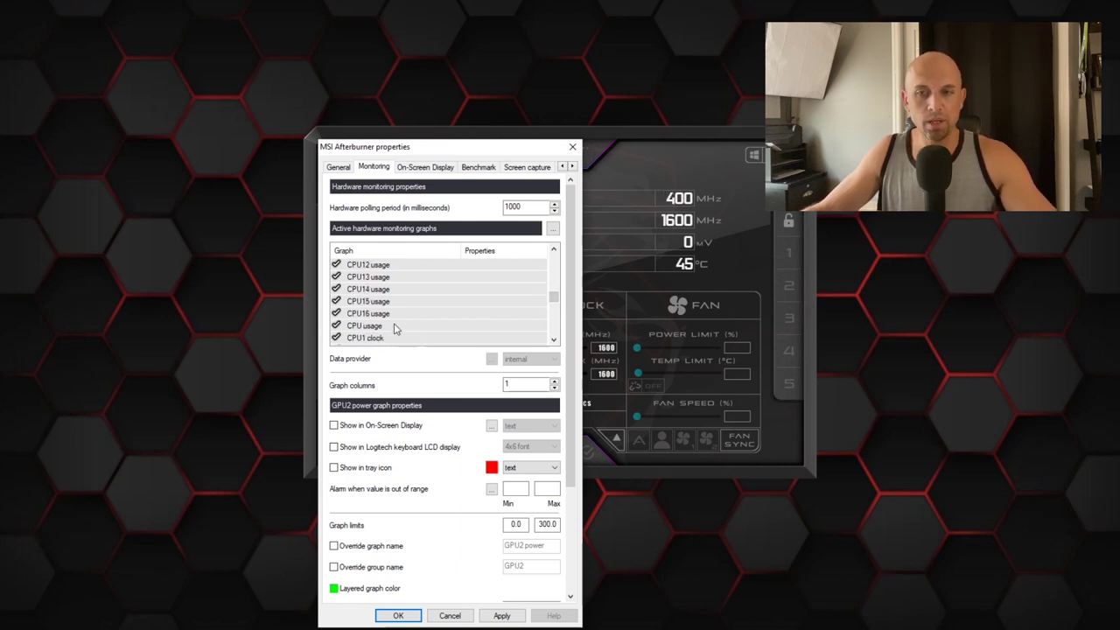
{"action": "left_click", "coordinate": [396, 329]}
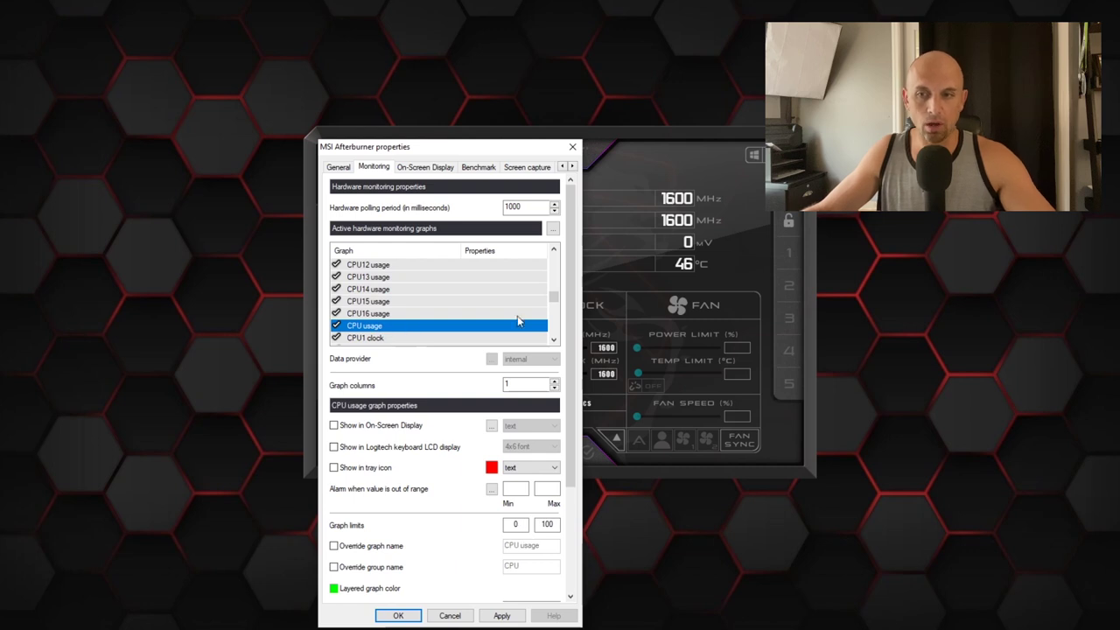
{"action": "left_click_drag", "start_coordinate": [553, 303], "coordinate": [555, 322]}
{"action": "mouse_move", "coordinate": [385, 329]}
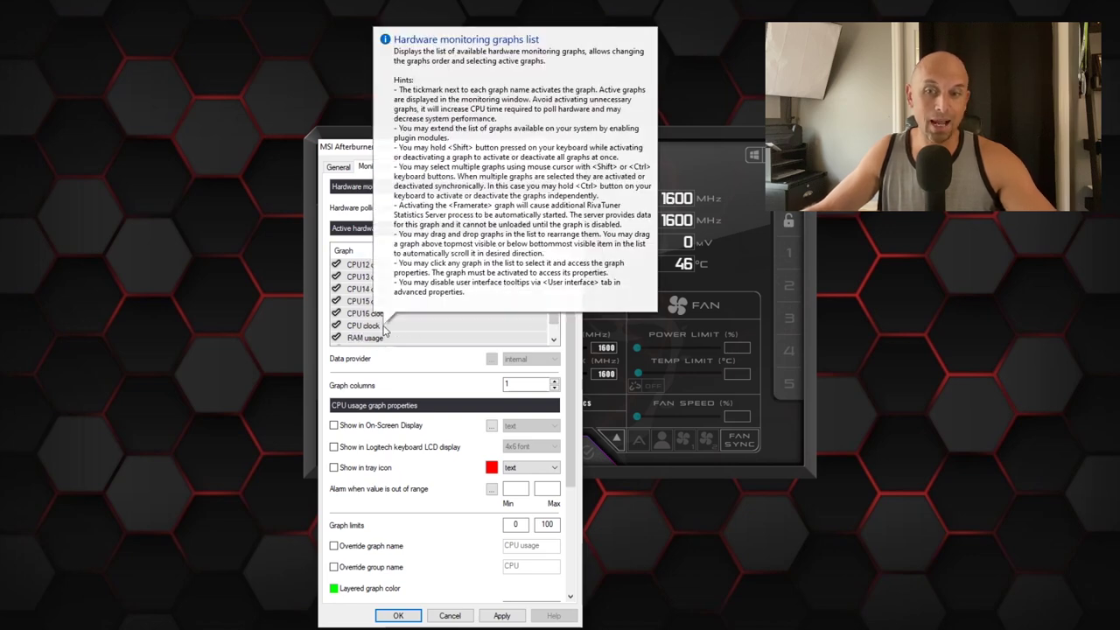
{"action": "left_click", "coordinate": [385, 327]}
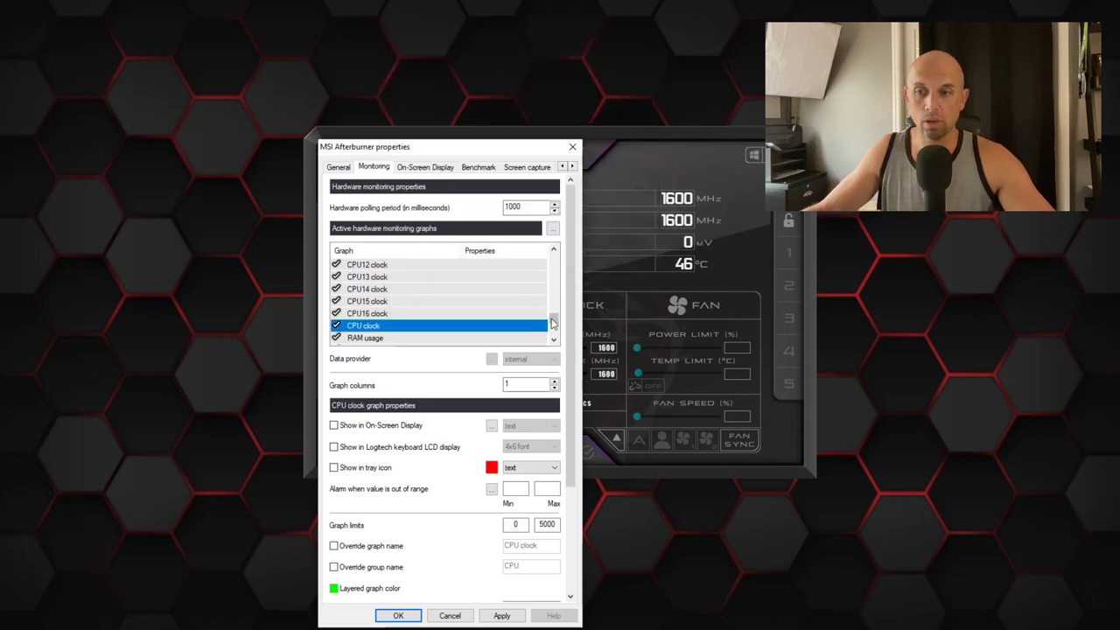
- Show RAM usage in the on-screen display, and activate the Framerate graph with on-screen display enabled as well
{"action": "left_click_drag", "start_coordinate": [554, 320], "coordinate": [555, 327]}
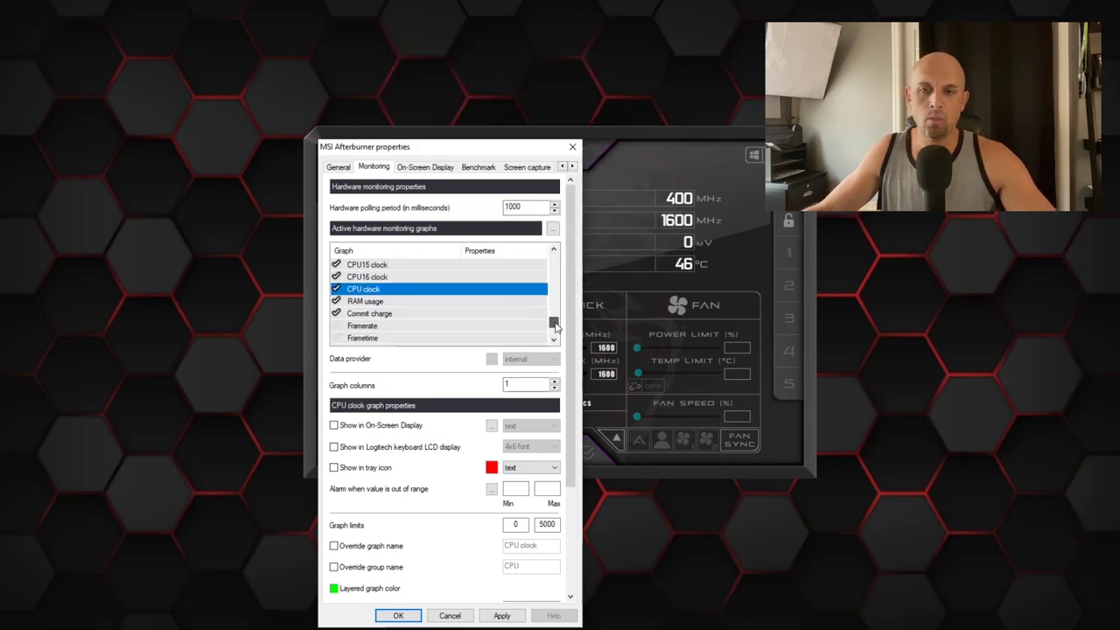
{"action": "left_click", "coordinate": [386, 303]}
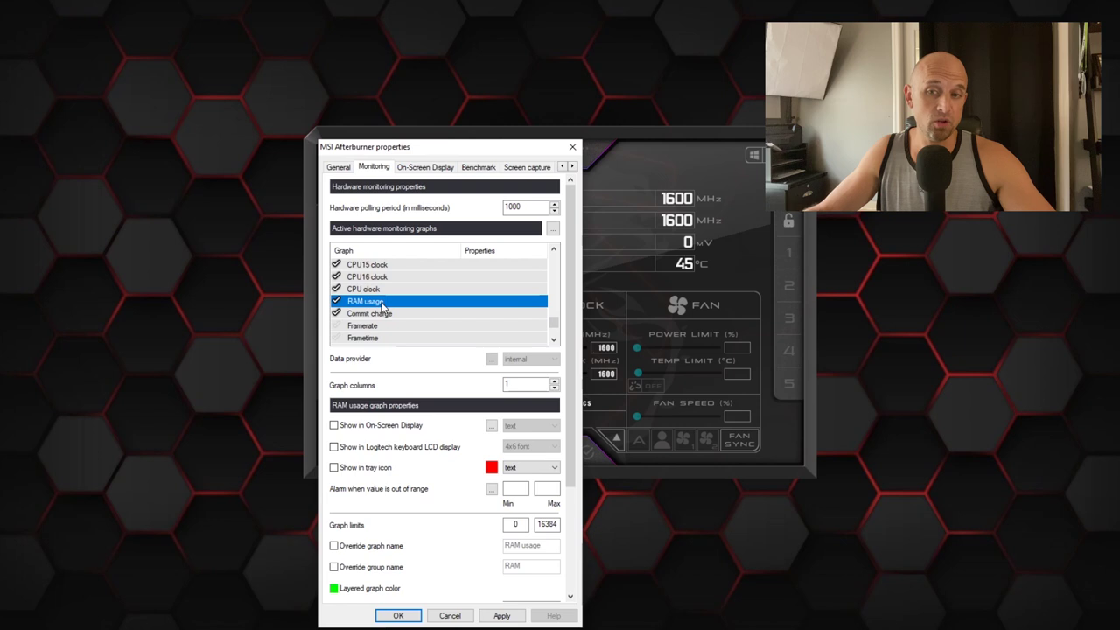
{"action": "left_click", "coordinate": [393, 426]}
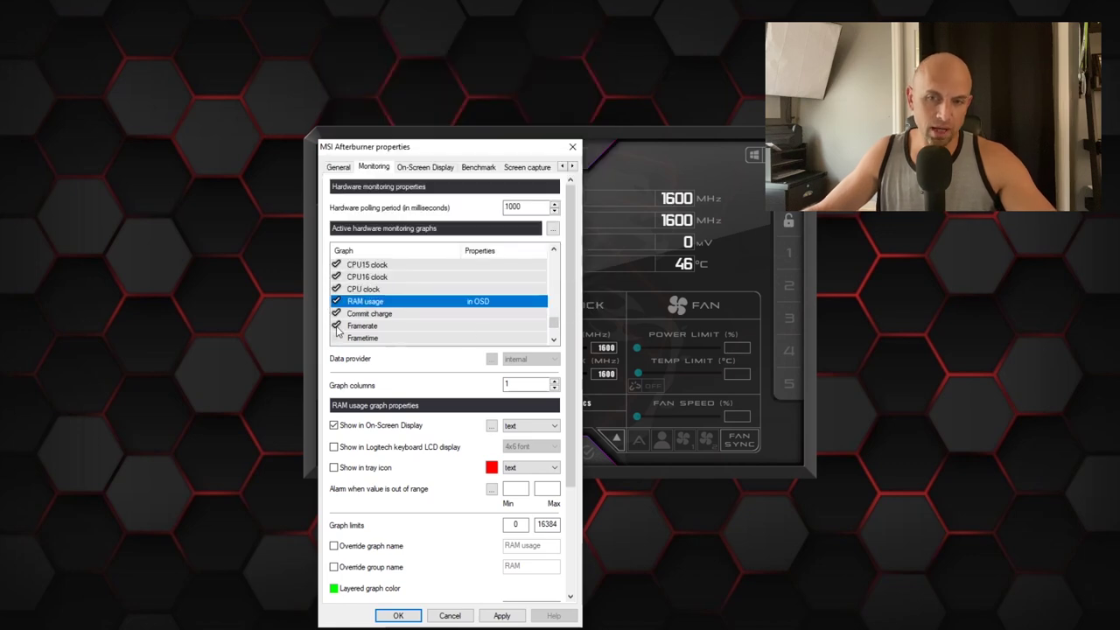
{"action": "left_click", "coordinate": [382, 328]}
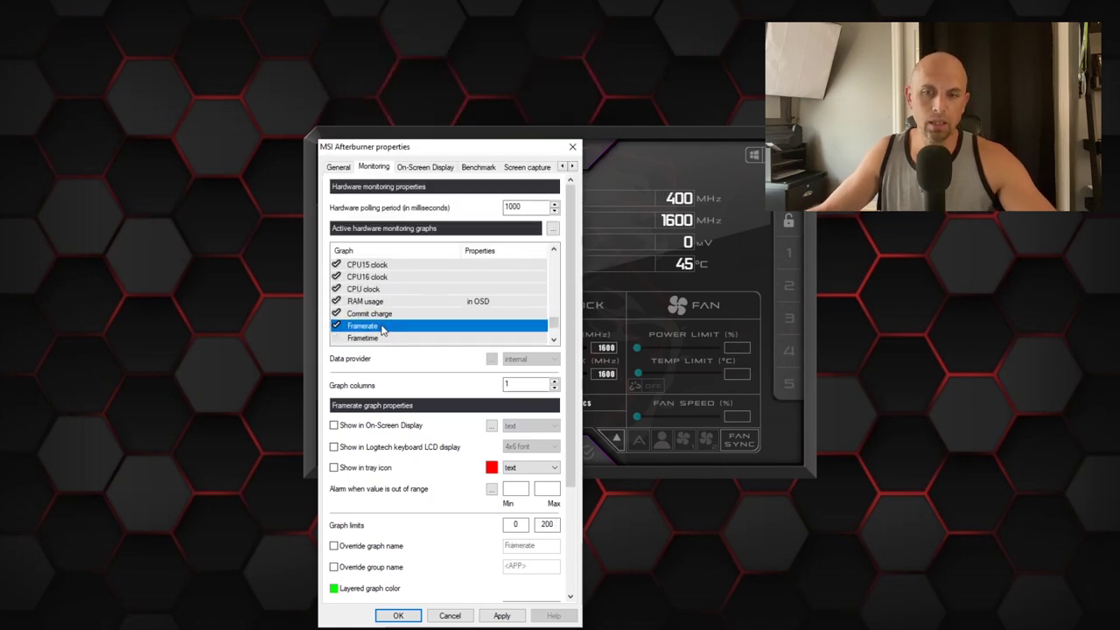
{"action": "left_click", "coordinate": [333, 425]}
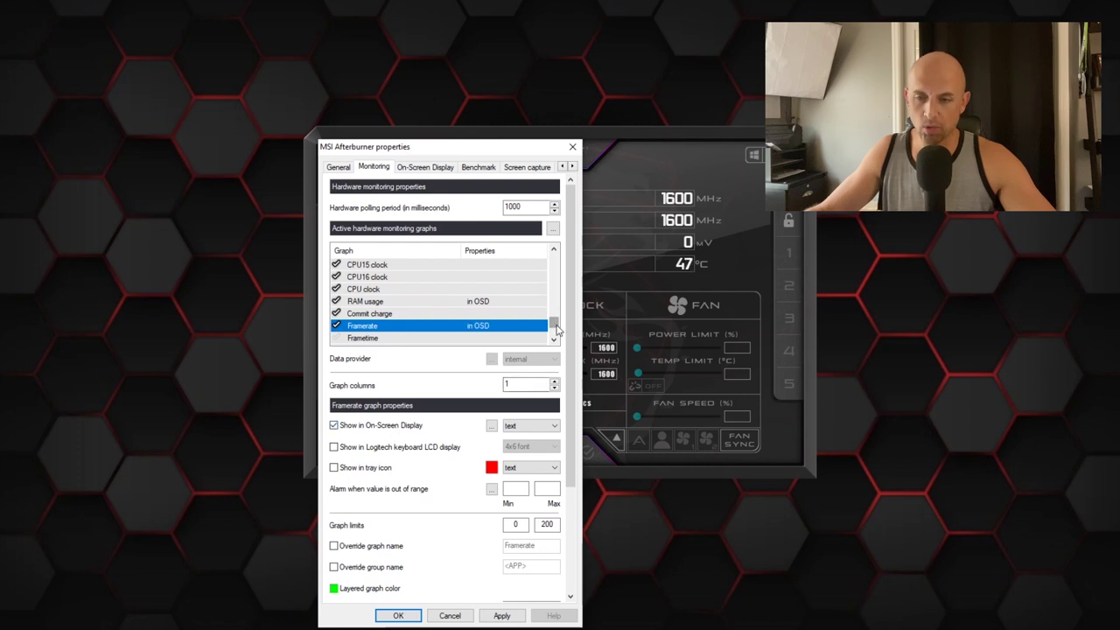
- Look over the additional framerate graphs such as Min, Avg, Max and 1% Low, and open the On-Screen Display settings
{"action": "scroll", "coordinate": [554, 322], "scroll_direction": "down", "scroll_amount": 1}
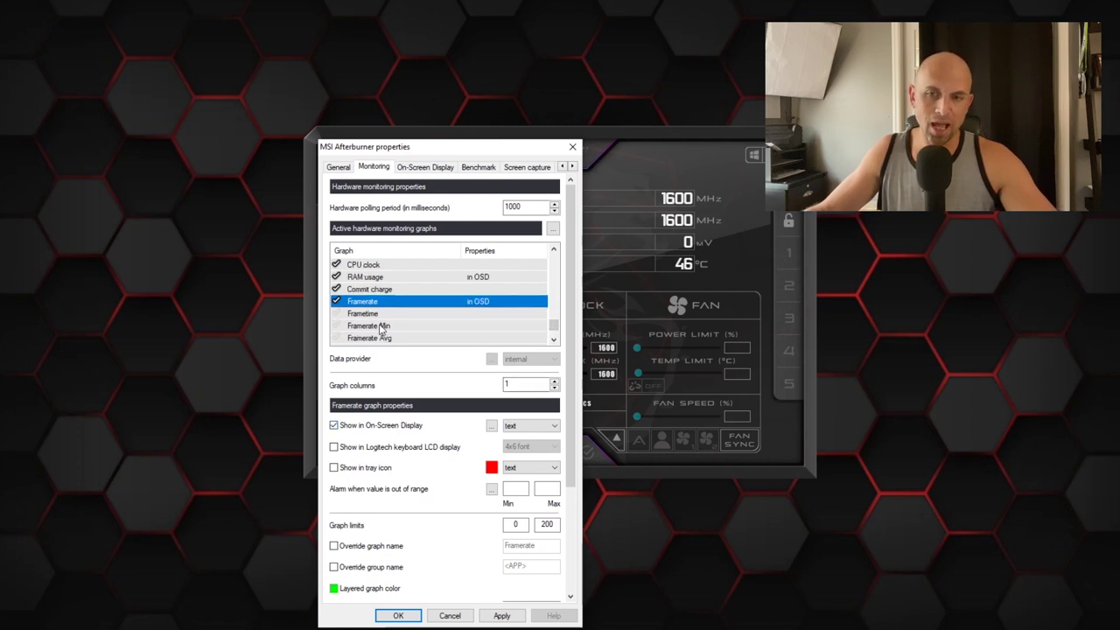
{"action": "scroll", "coordinate": [555, 329], "scroll_direction": "down", "scroll_amount": 1}
{"action": "scroll", "coordinate": [553, 329], "scroll_direction": "down", "scroll_amount": 1}
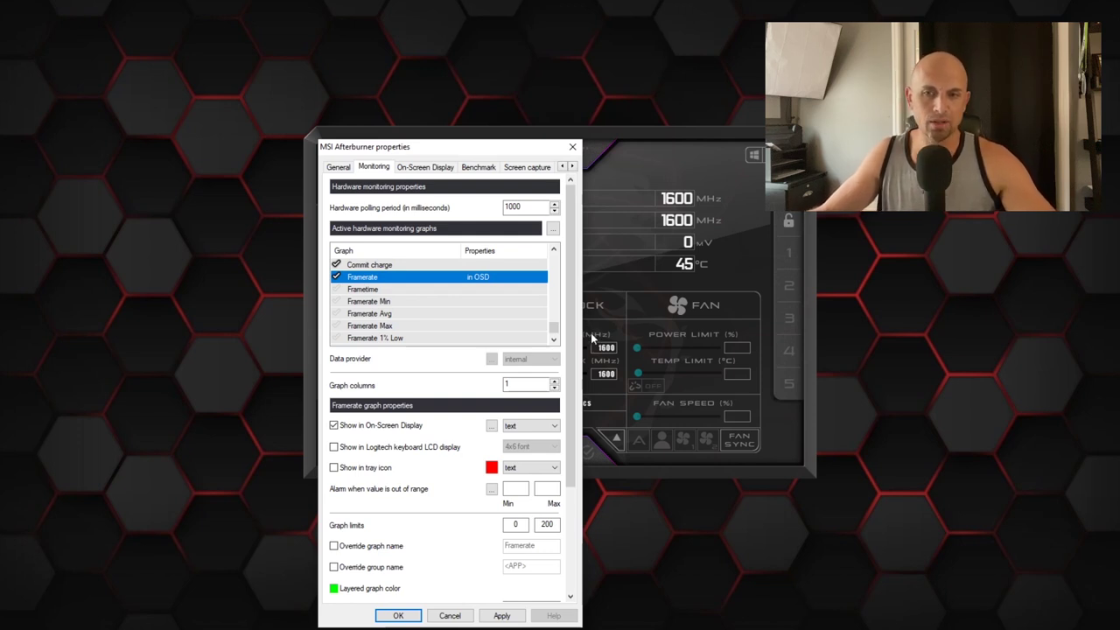
{"action": "left_click", "coordinate": [428, 167]}
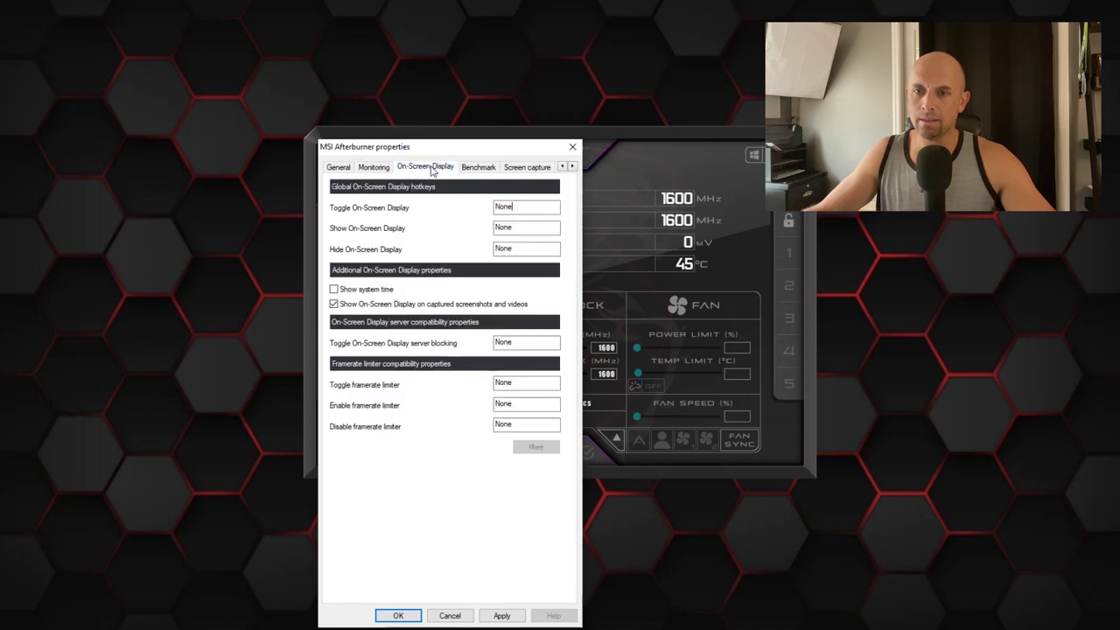
- Change the interface skin to Default MSI Afterburner v2 skin, apply it and close the properties
{"action": "double_click", "coordinate": [572, 167]}
{"action": "left_click", "coordinate": [572, 167]}
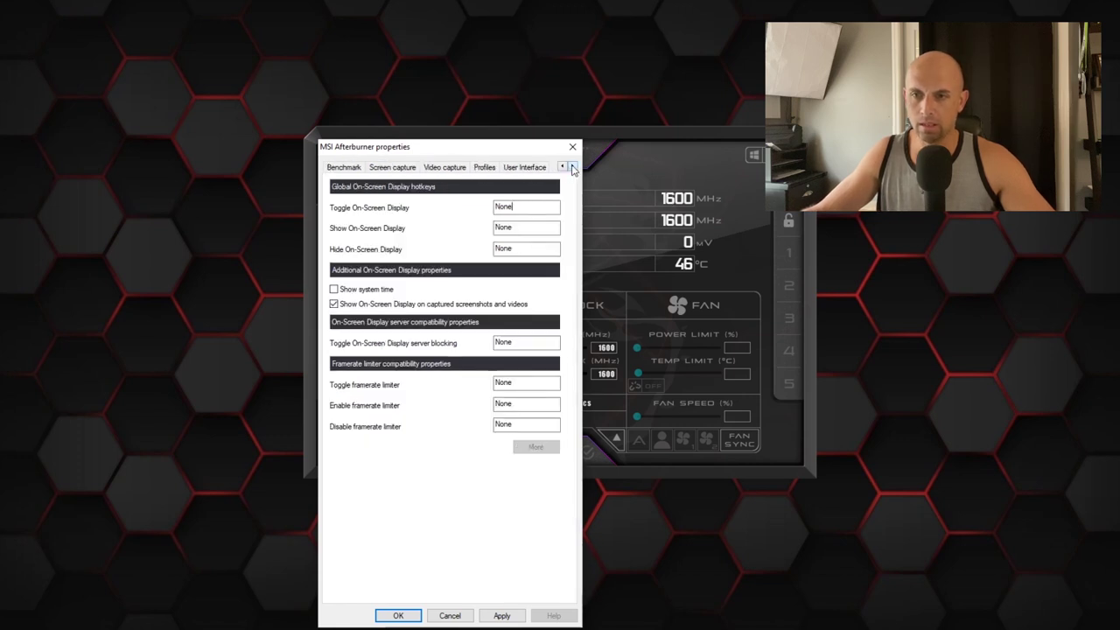
{"action": "left_click", "coordinate": [525, 167]}
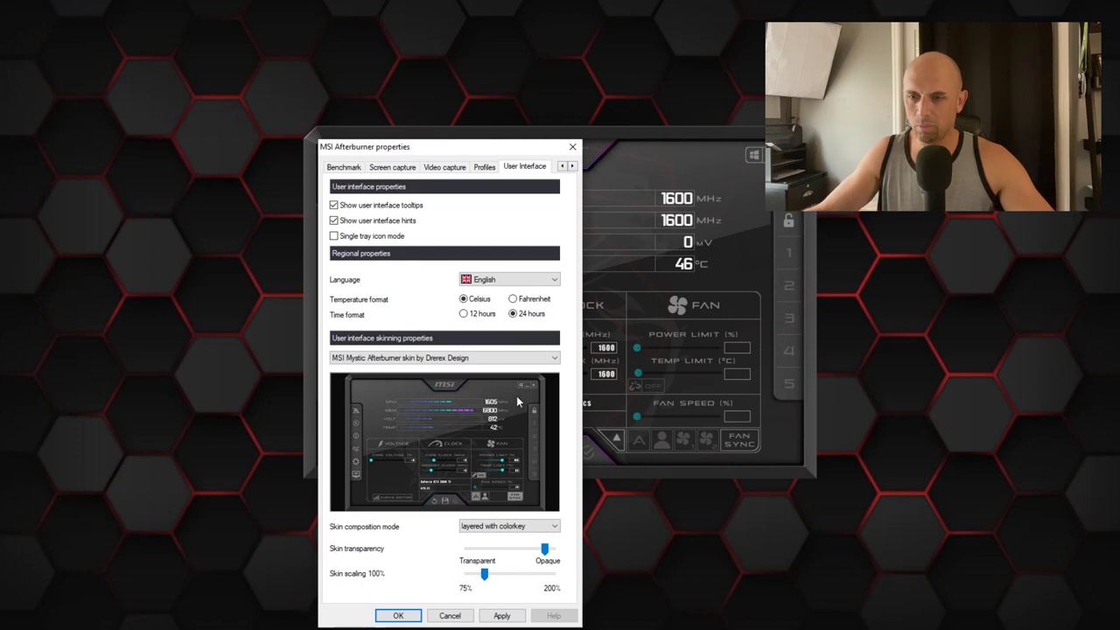
{"action": "left_click", "coordinate": [451, 357]}
{"action": "scroll", "coordinate": [451, 372], "scroll_direction": "up", "scroll_amount": 2}
{"action": "left_click", "coordinate": [450, 368]}
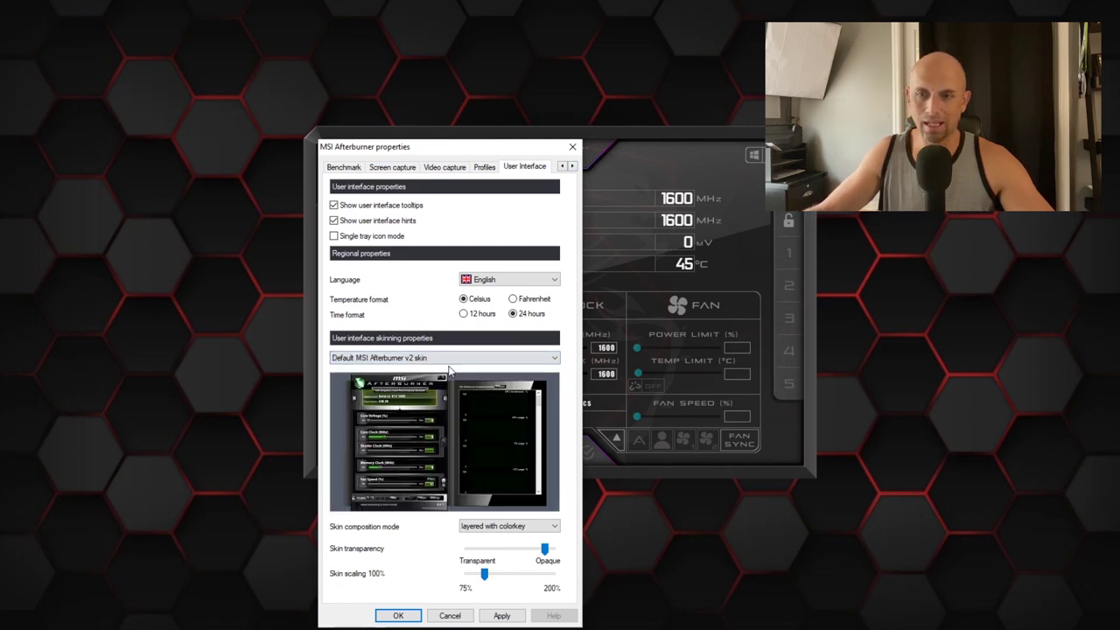
{"action": "left_click", "coordinate": [516, 613]}
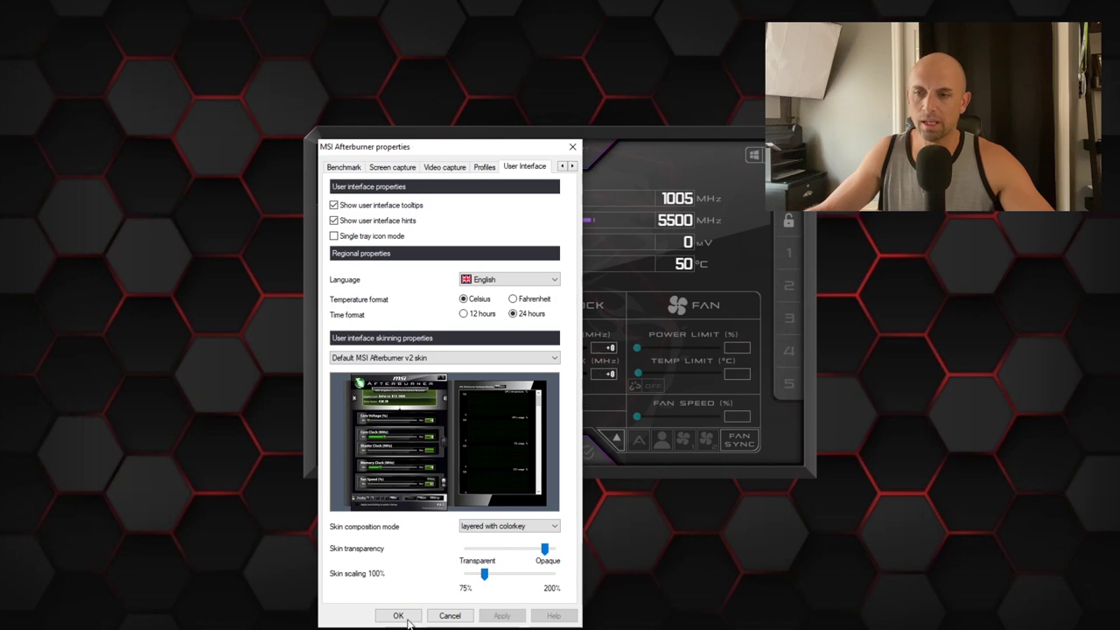
{"action": "left_click", "coordinate": [398, 615]}
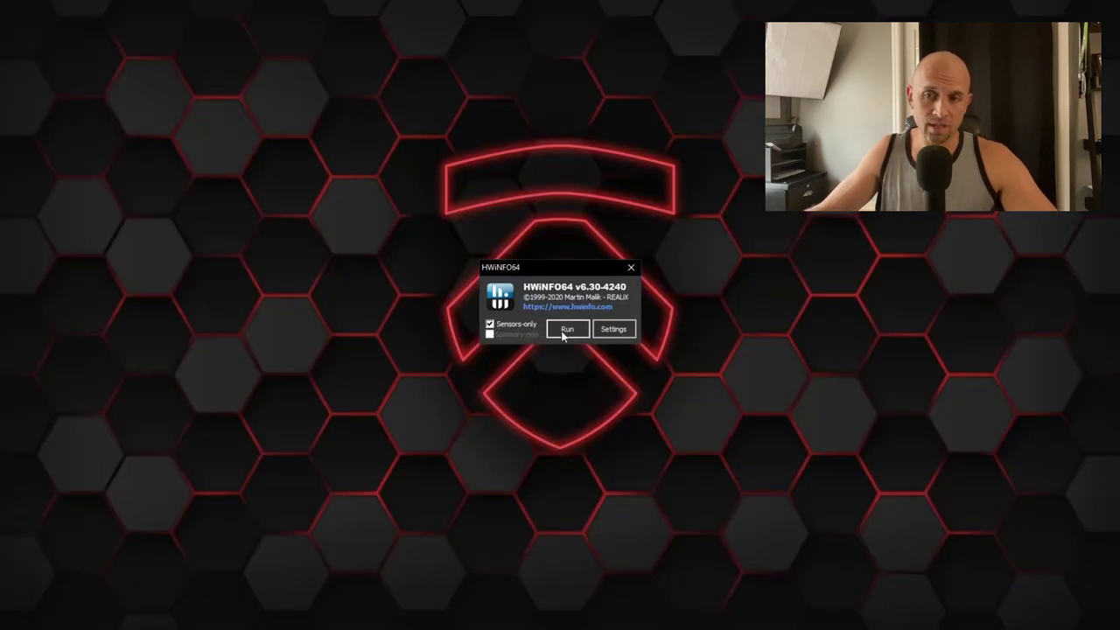
- Run HWiNFO64 in sensors-only mode and select the temp sensor in the enhanced AMD Ryzen CPU group
{"action": "left_click", "coordinate": [565, 330]}
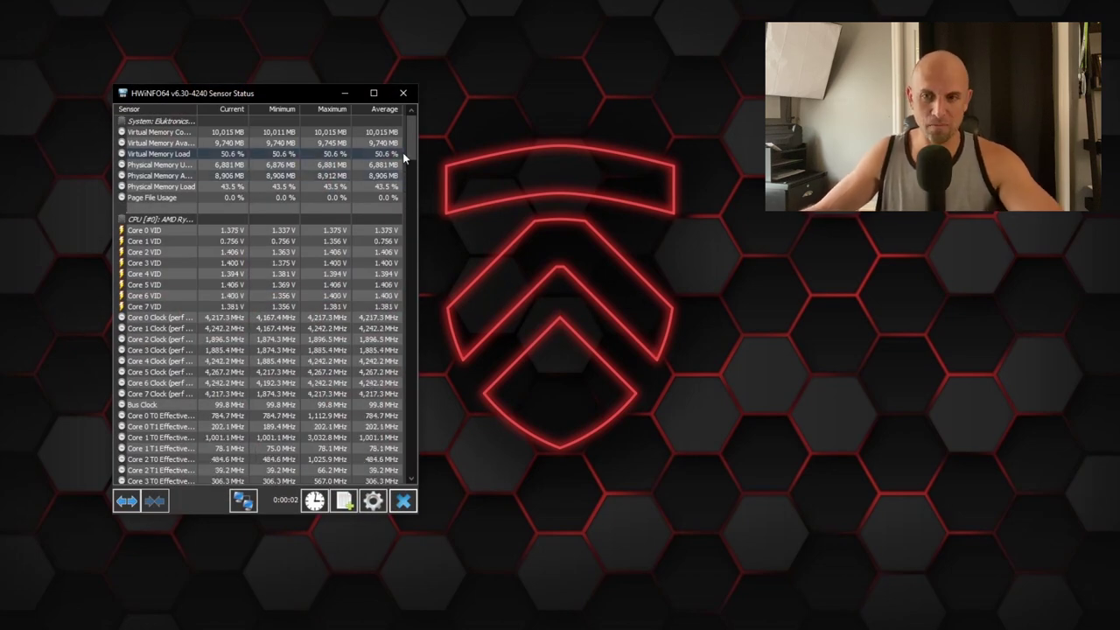
{"action": "left_click_drag", "start_coordinate": [316, 98], "coordinate": [606, 79]}
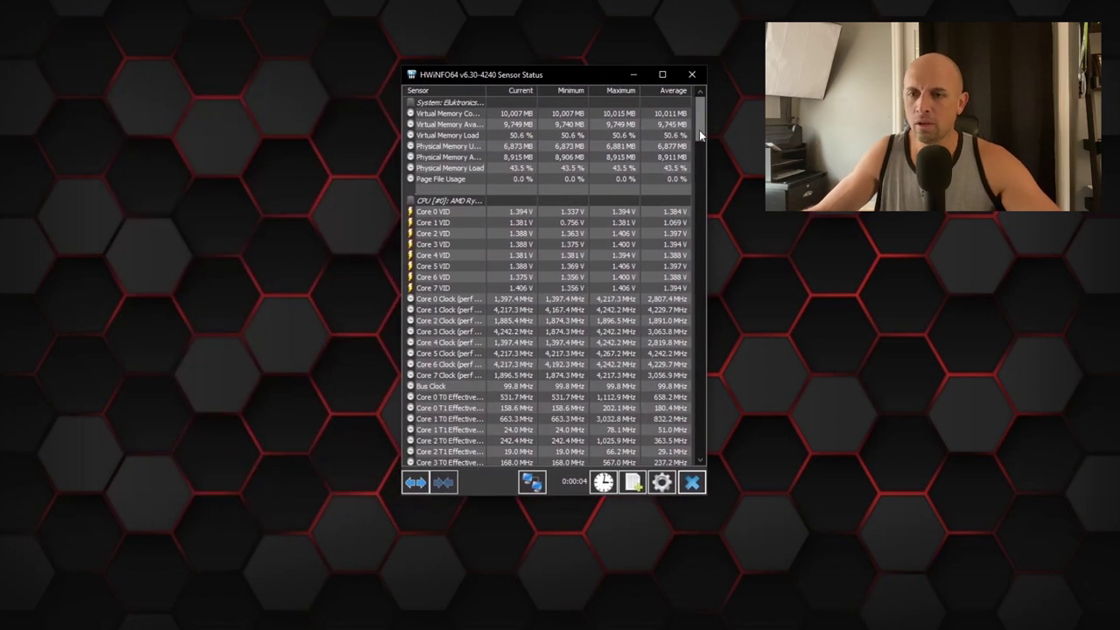
{"action": "left_click_drag", "start_coordinate": [699, 129], "coordinate": [710, 259]}
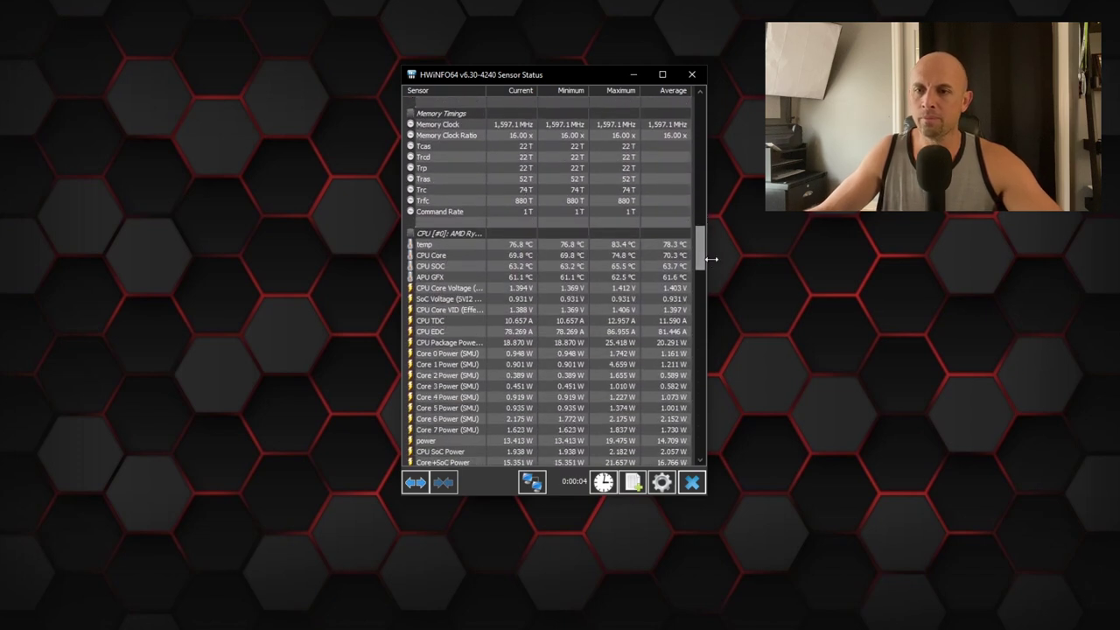
{"action": "left_click", "coordinate": [473, 254]}
{"action": "left_click", "coordinate": [441, 246]}
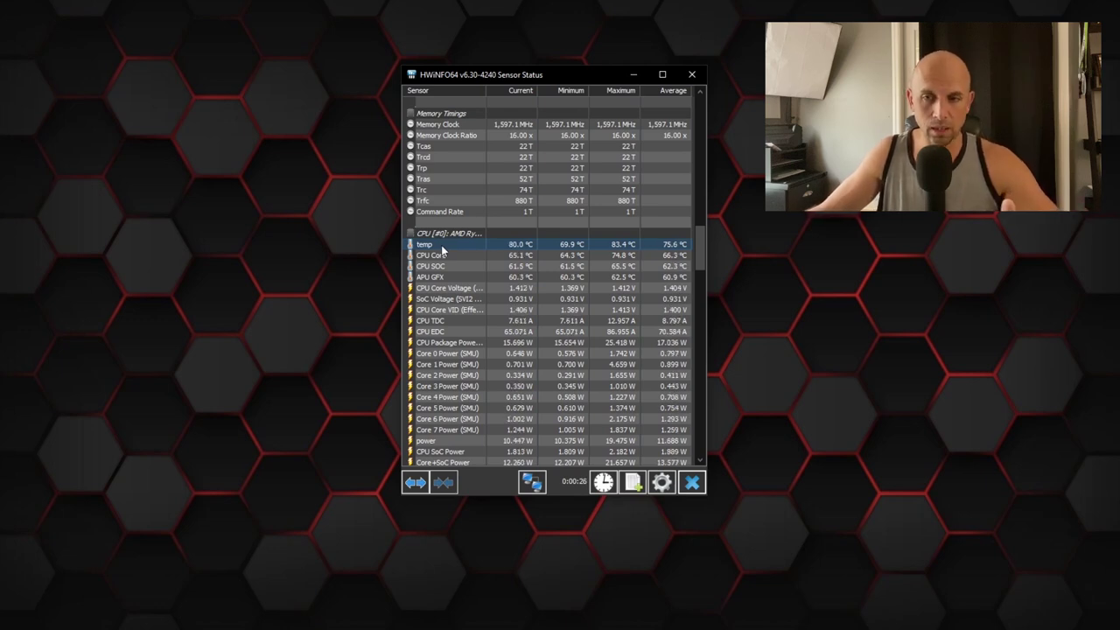
- Open the HWiNFO64 sensor settings, and check the on-screen display options in RivaTuner Statistics Server before minimizing it
{"action": "left_click", "coordinate": [662, 486]}
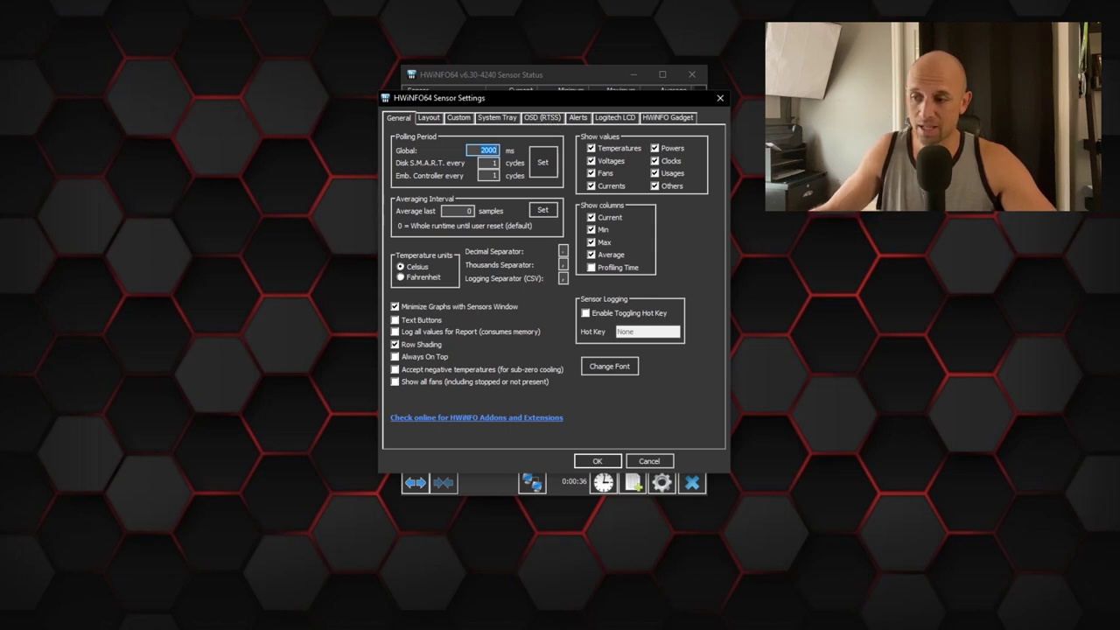
{"action": "left_click", "coordinate": [1016, 629]}
{"action": "left_click", "coordinate": [1003, 622]}
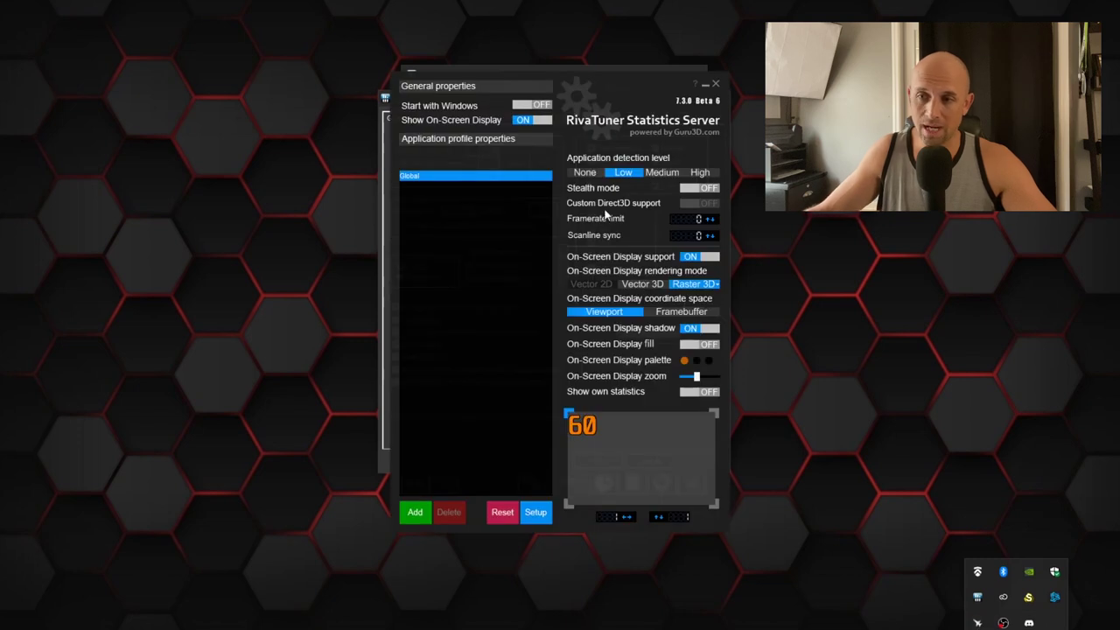
{"action": "left_click", "coordinate": [706, 84]}
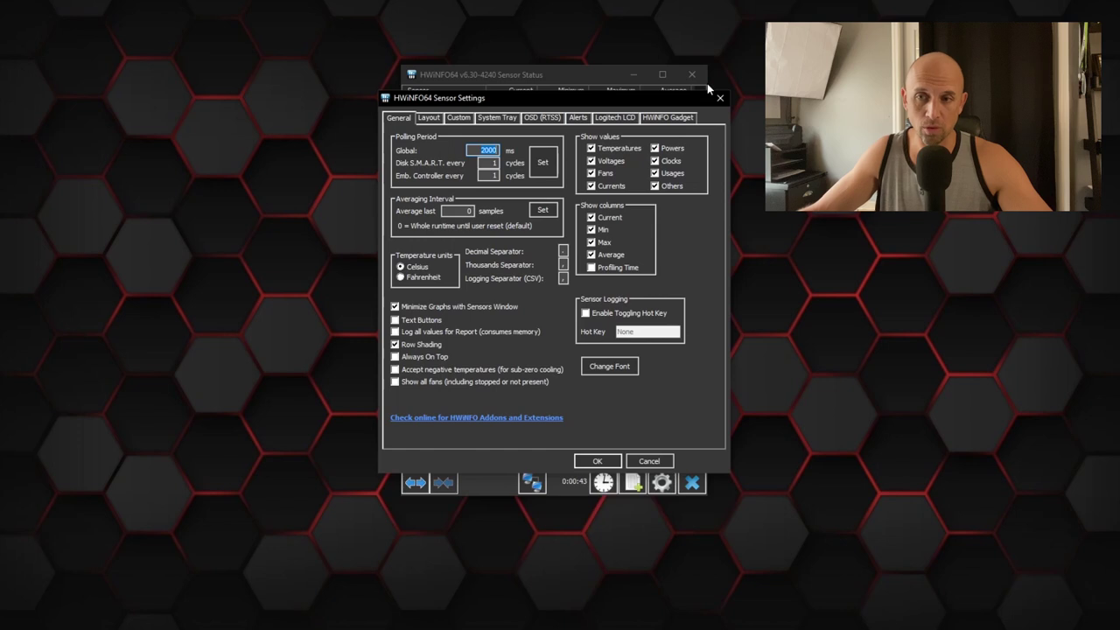
- In the OSD (RTSS) settings, toggle the CPU temp entry's on-screen value off and back on
{"action": "left_click", "coordinate": [546, 117]}
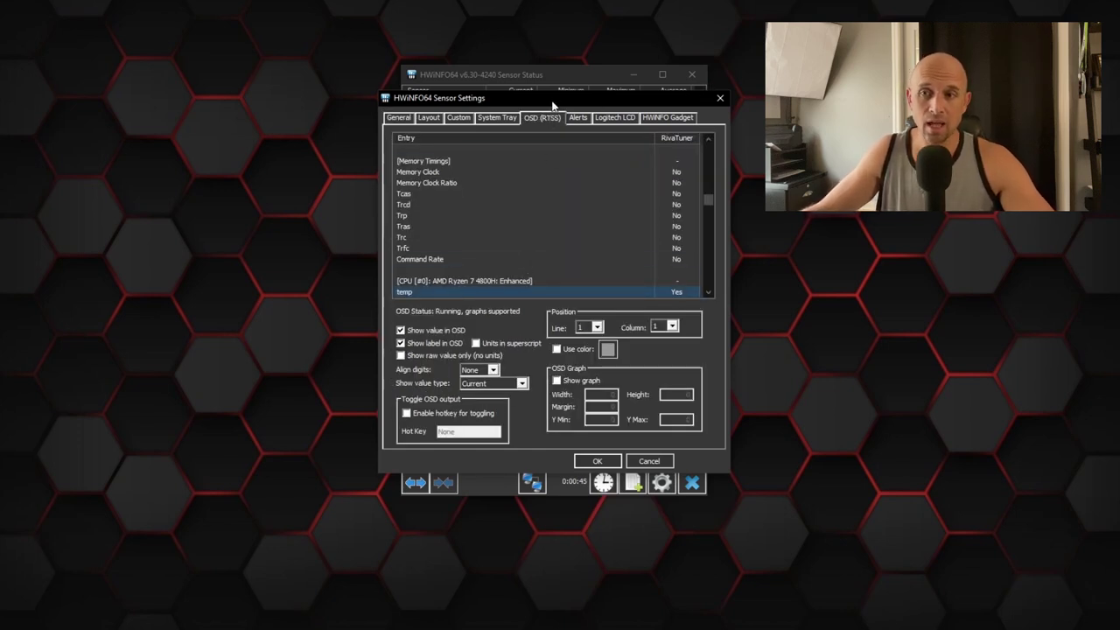
{"action": "left_click_drag", "start_coordinate": [553, 103], "coordinate": [192, 103]}
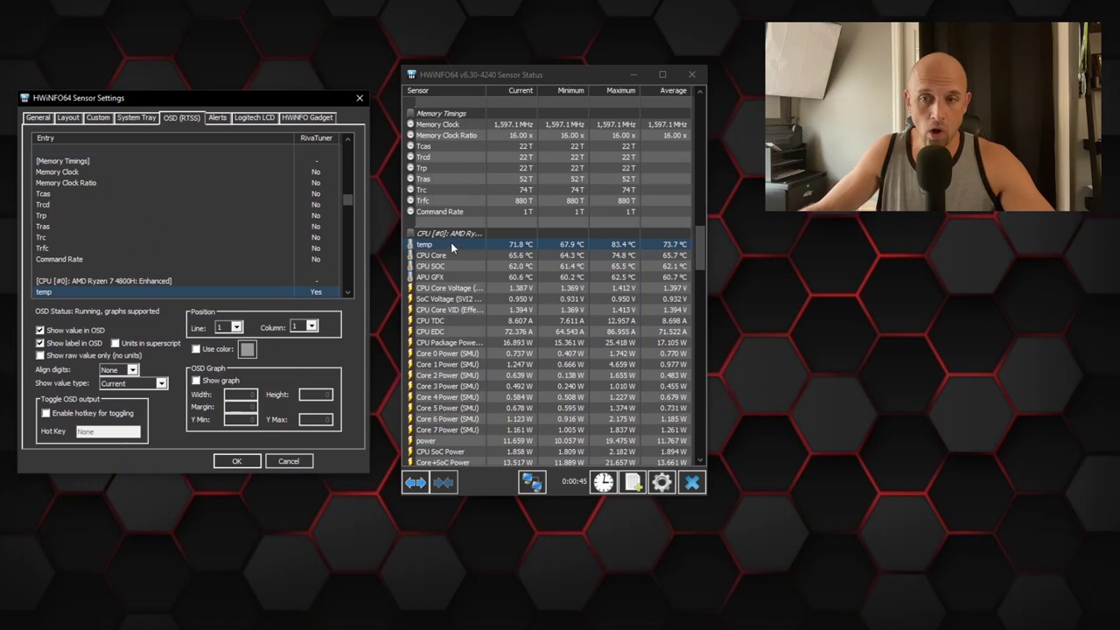
{"action": "left_click_drag", "start_coordinate": [129, 97], "coordinate": [456, 89]}
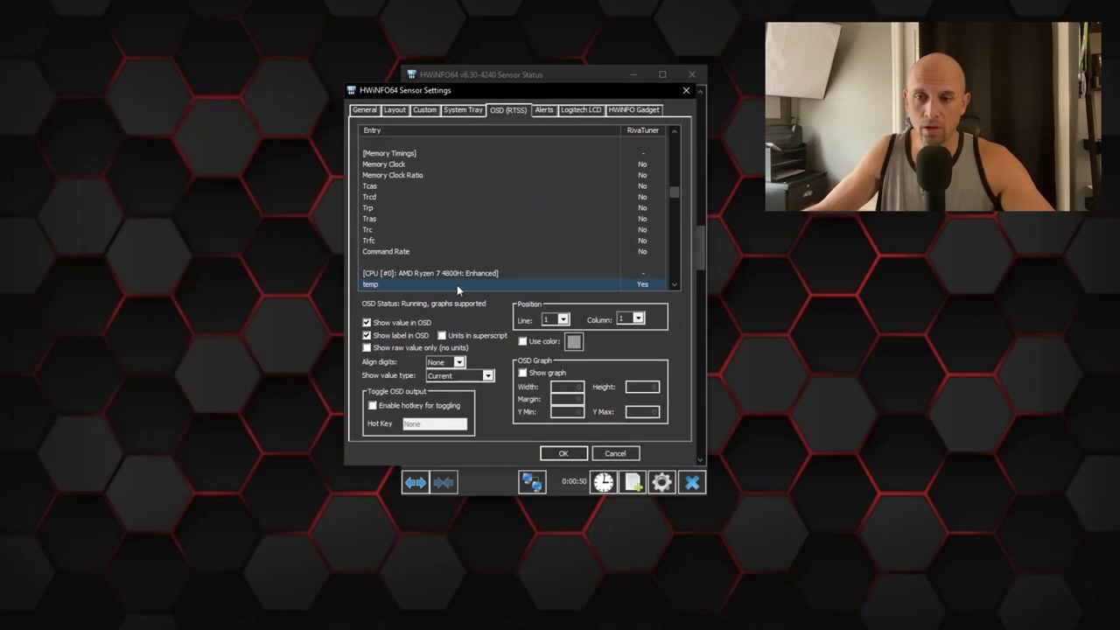
{"action": "scroll", "coordinate": [675, 199], "scroll_direction": "down", "scroll_amount": 3}
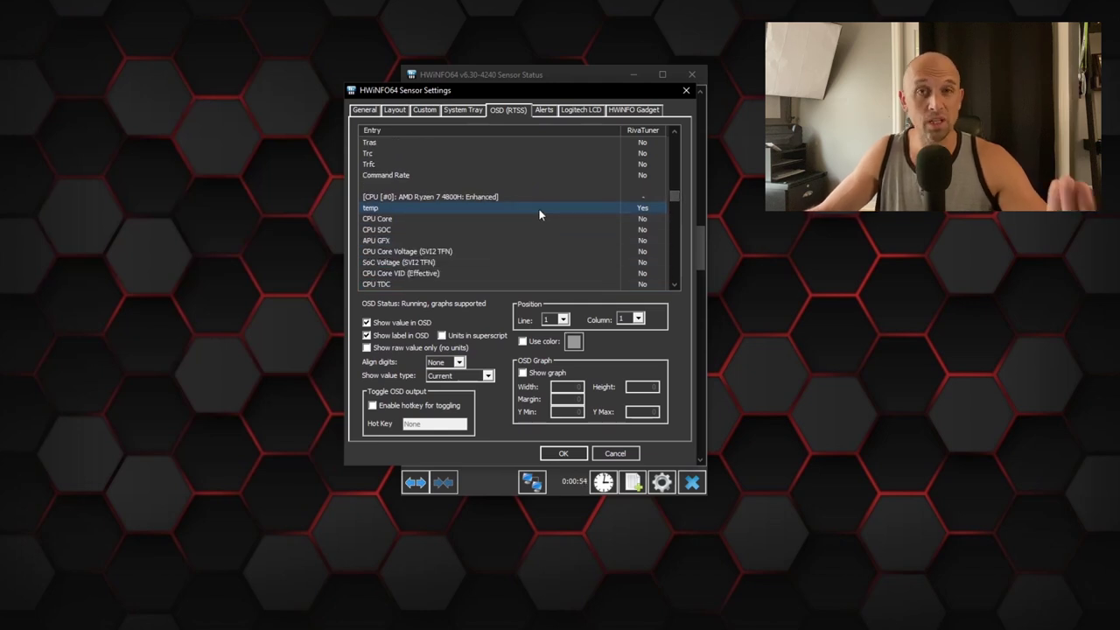
{"action": "left_click", "coordinate": [366, 322]}
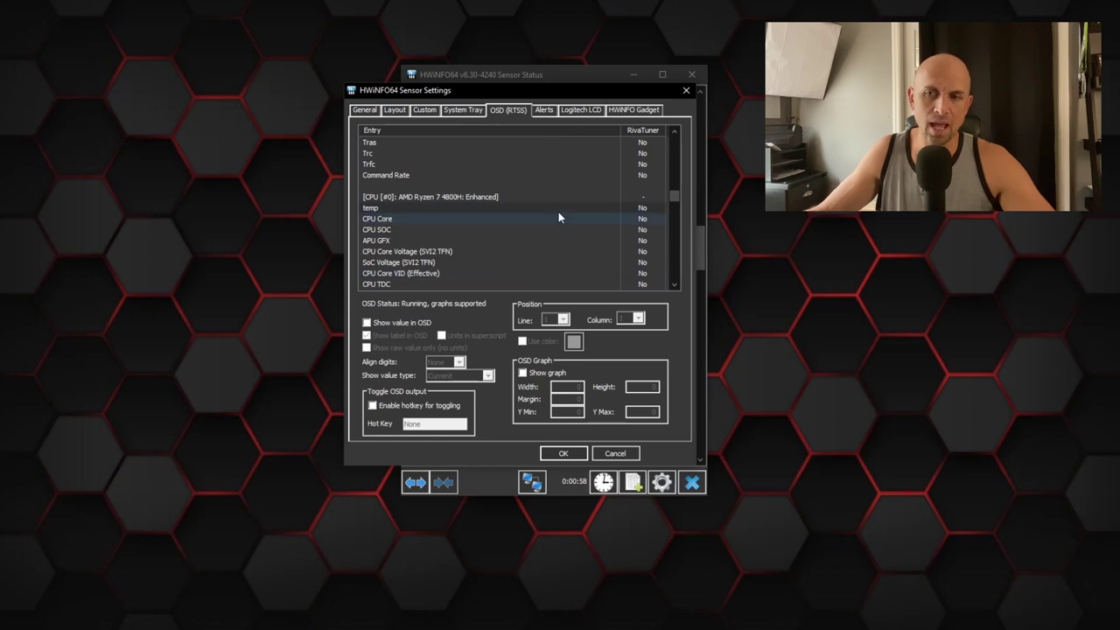
{"action": "left_click", "coordinate": [641, 210]}
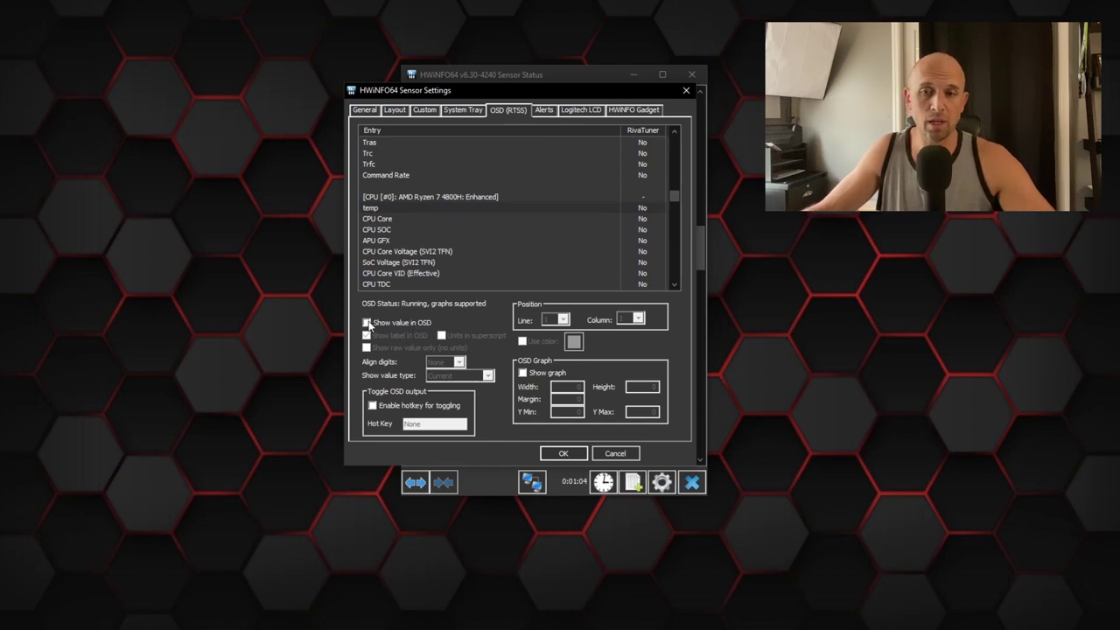
{"action": "left_click", "coordinate": [367, 323]}
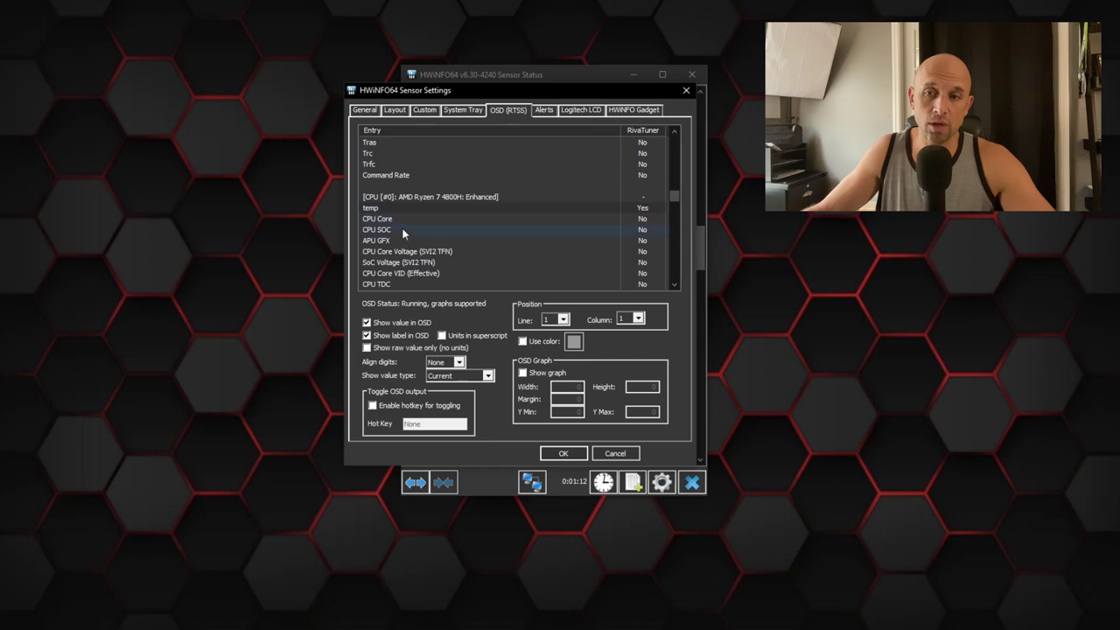
- Rename the custom label of the CPU (Tctl/Tdie) sensor as temp
{"action": "left_click", "coordinate": [423, 110]}
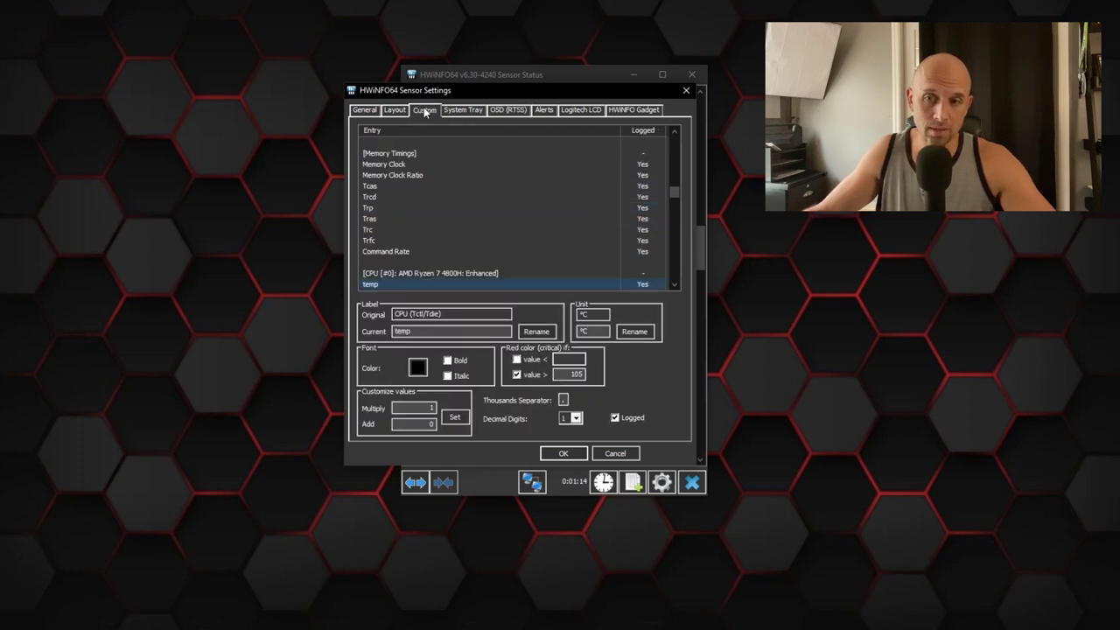
{"action": "left_click", "coordinate": [440, 330]}
{"action": "double_click", "coordinate": [440, 331]}
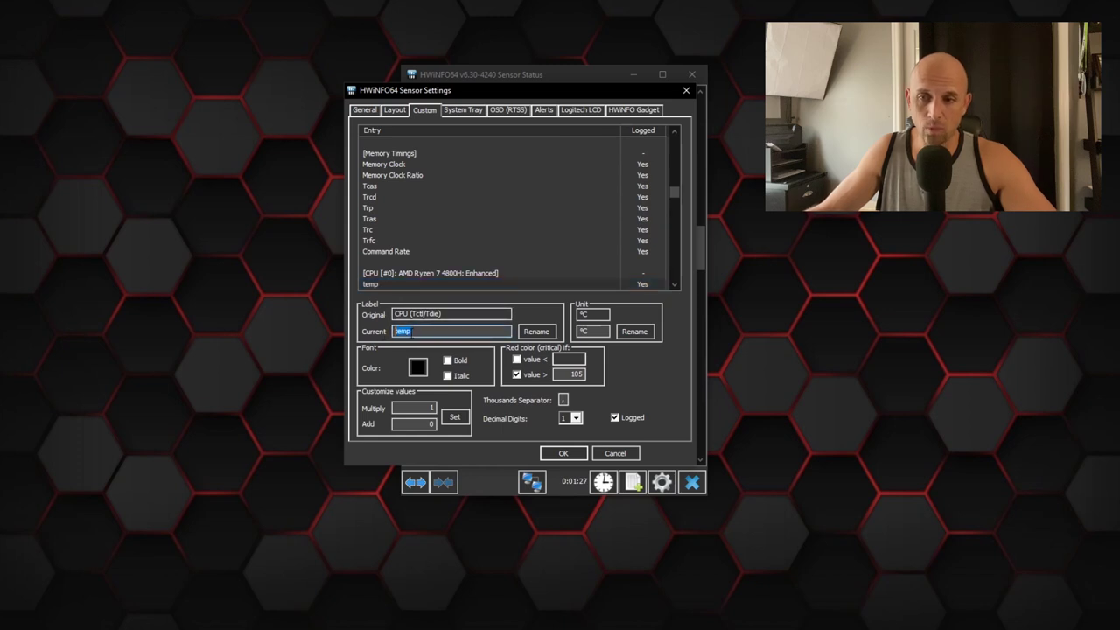
{"action": "type", "text": "t"}
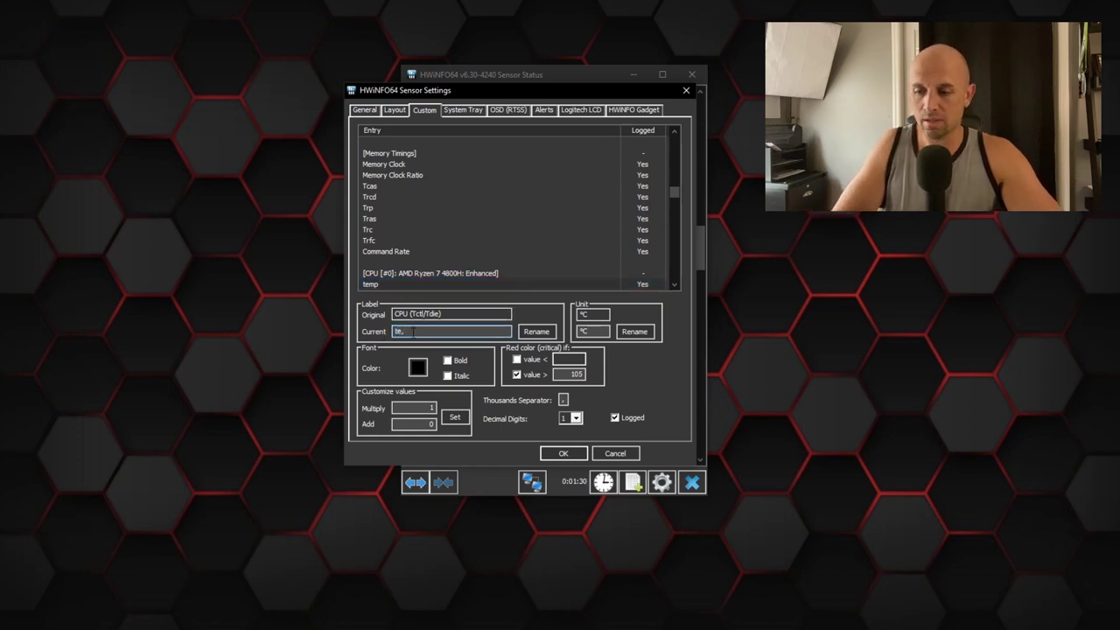
{"action": "left_click", "coordinate": [526, 337]}
- Try Bob as the label of the CPU (Tctl/Tdie) sensor, and restore the label temp
{"action": "double_click", "coordinate": [445, 332]}
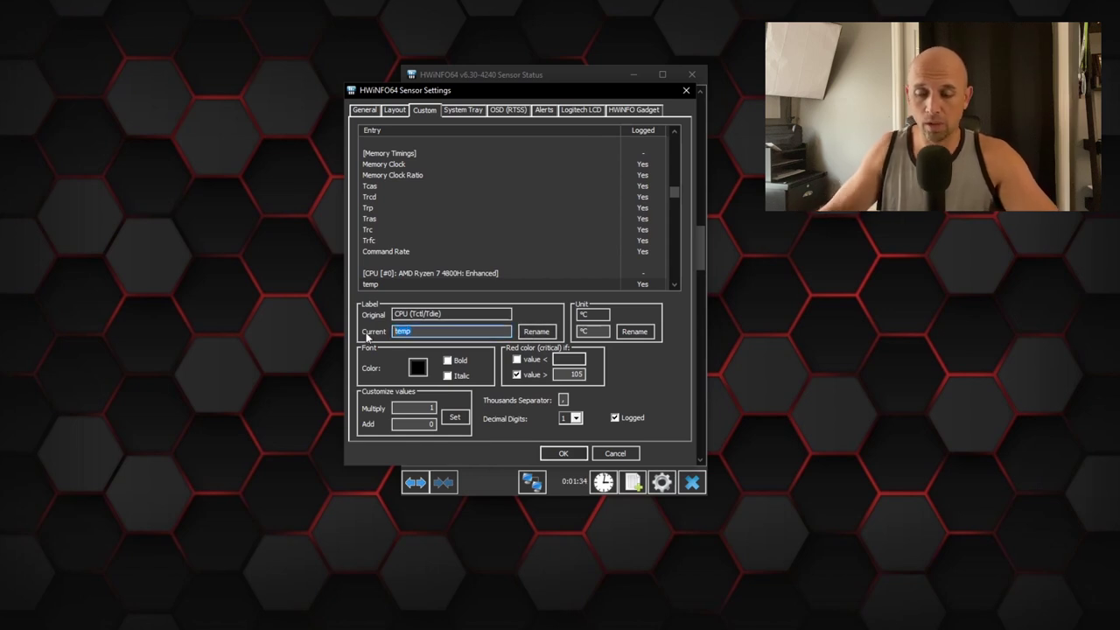
{"action": "type", "text": "Bob"}
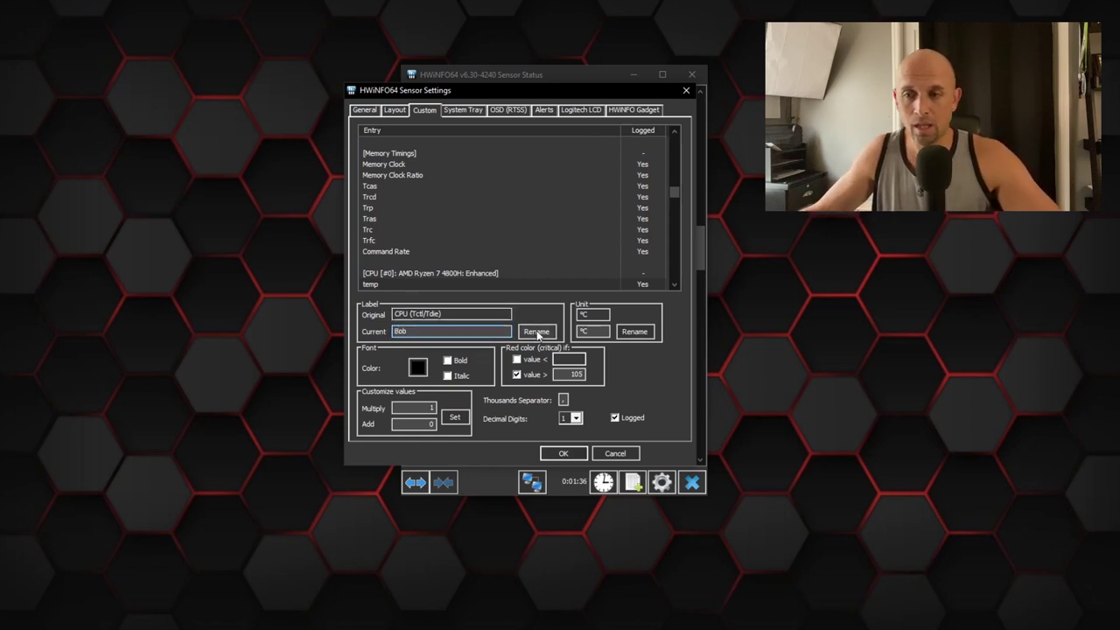
{"action": "left_click", "coordinate": [537, 334]}
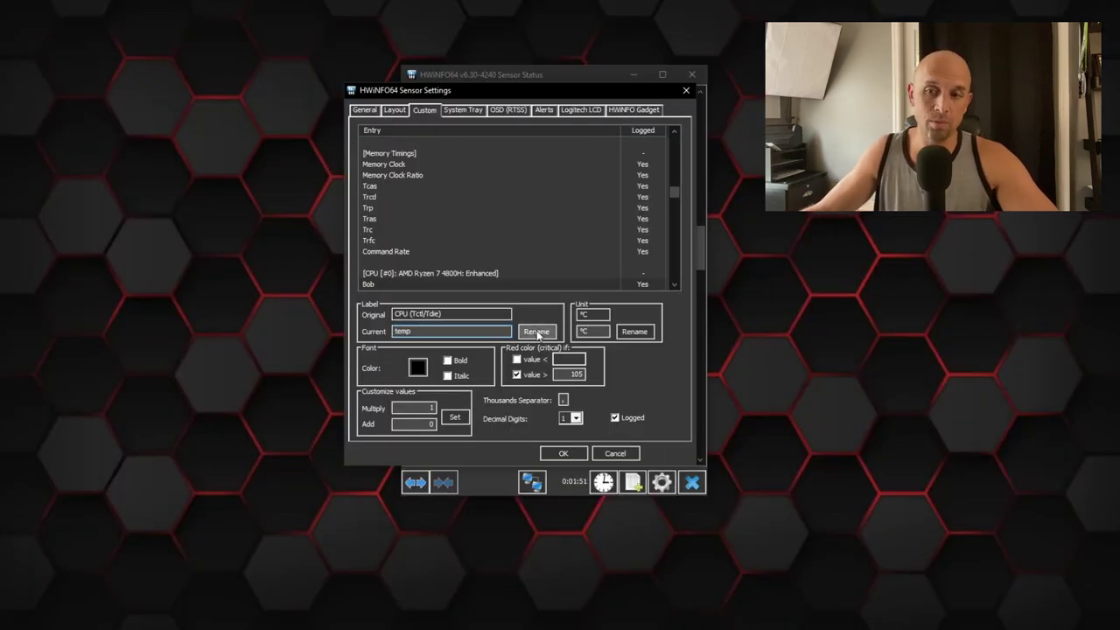
{"action": "left_click", "coordinate": [538, 334]}
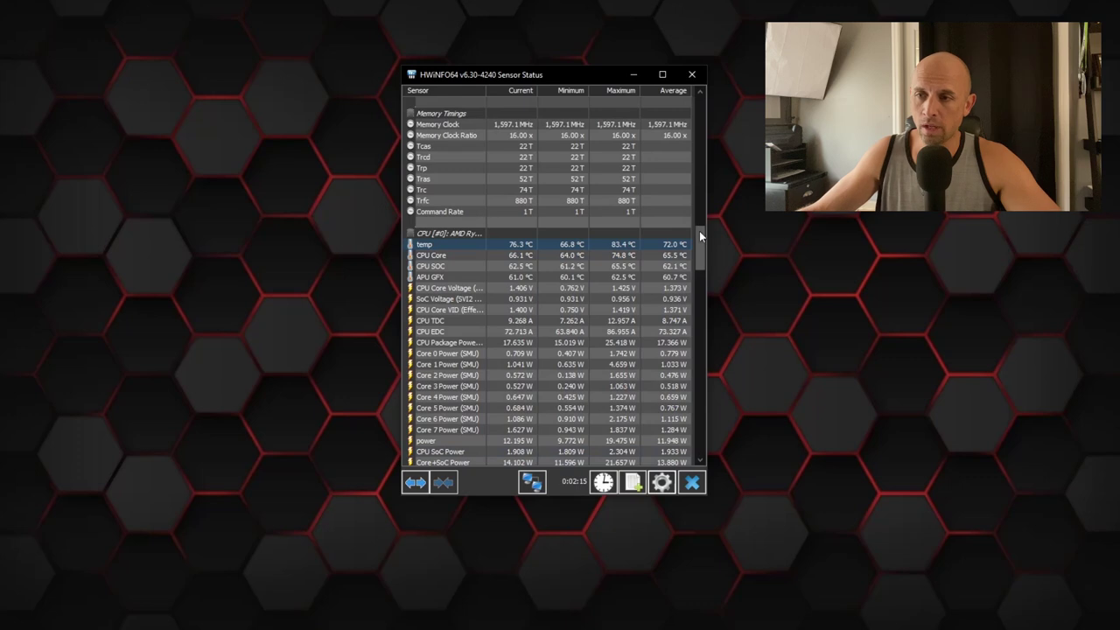
- Select the CPU power sensor and toggle its value off and back on in the OSD (RTSS) settings
{"action": "left_click_drag", "start_coordinate": [699, 231], "coordinate": [700, 252]}
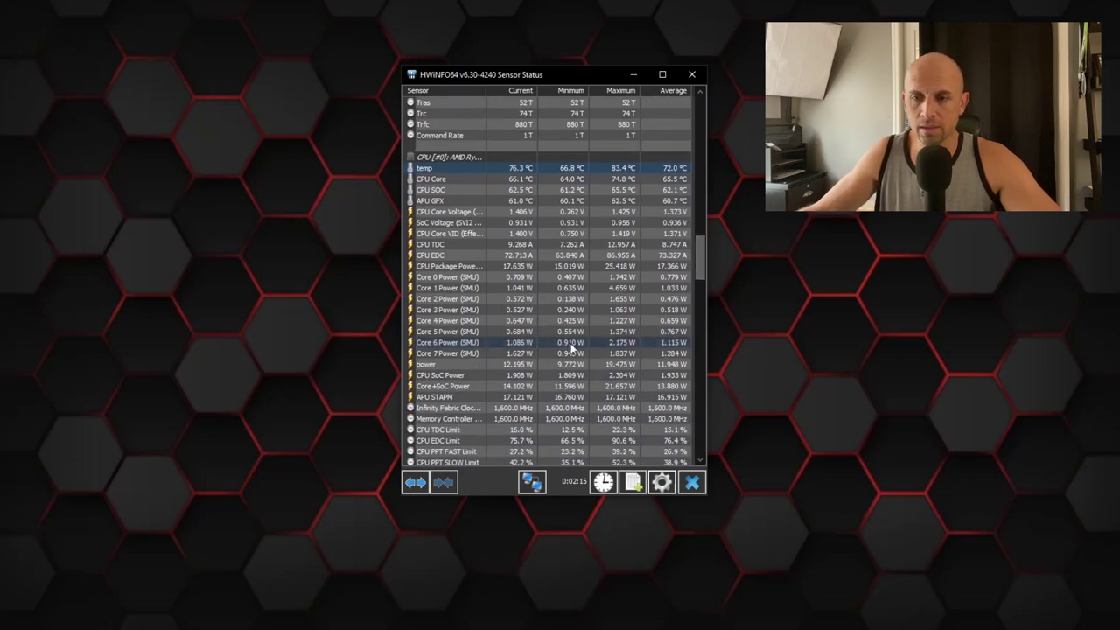
{"action": "left_click", "coordinate": [523, 365]}
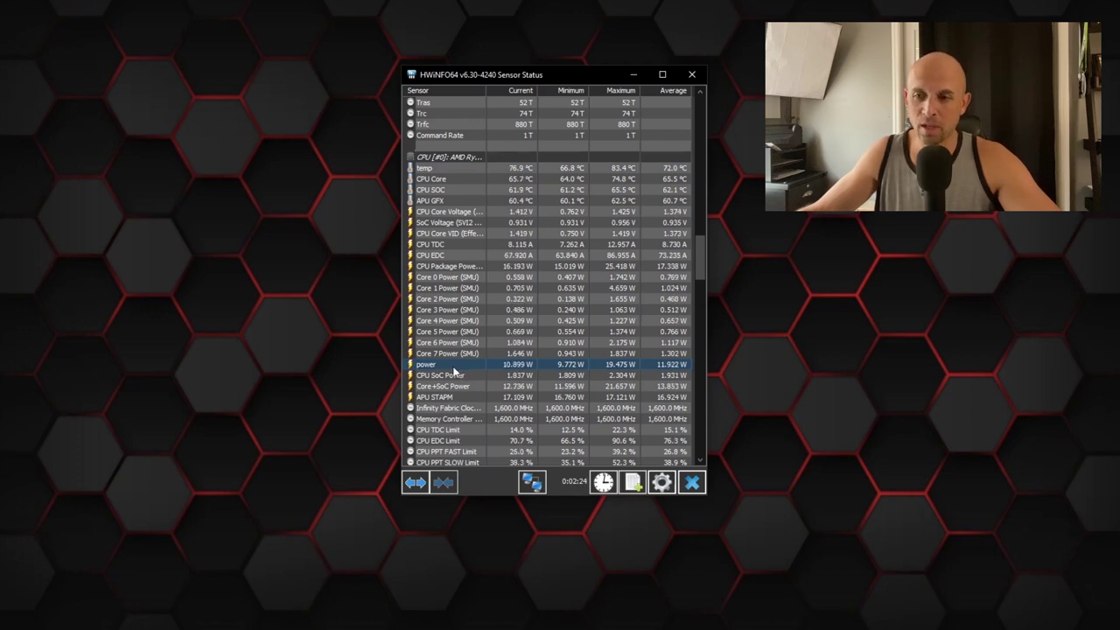
{"action": "left_click", "coordinate": [668, 486]}
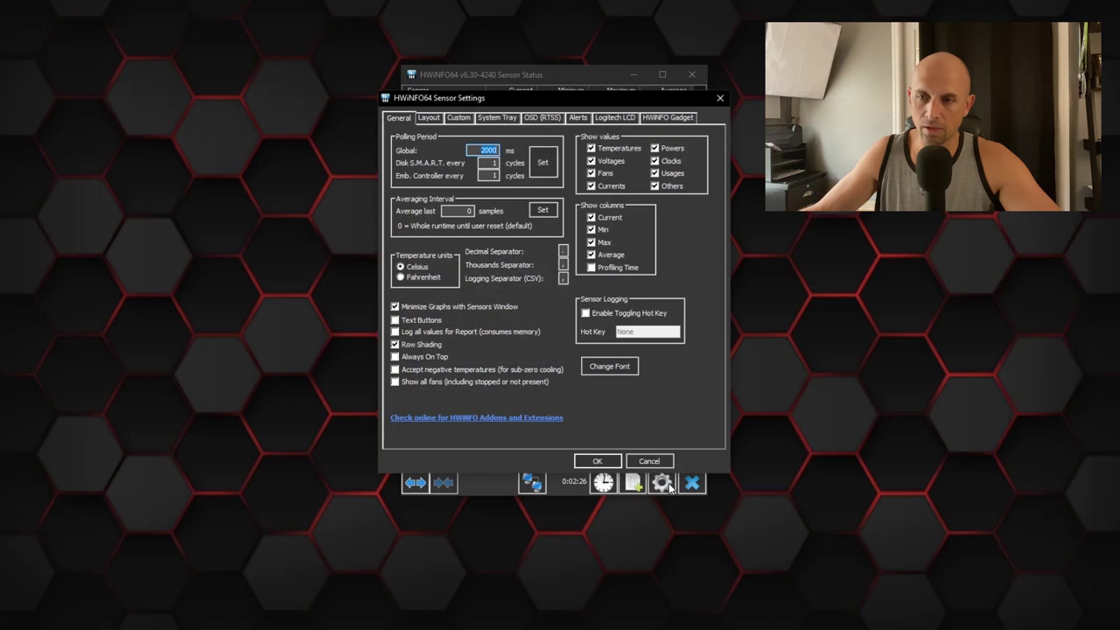
{"action": "left_click", "coordinate": [549, 120]}
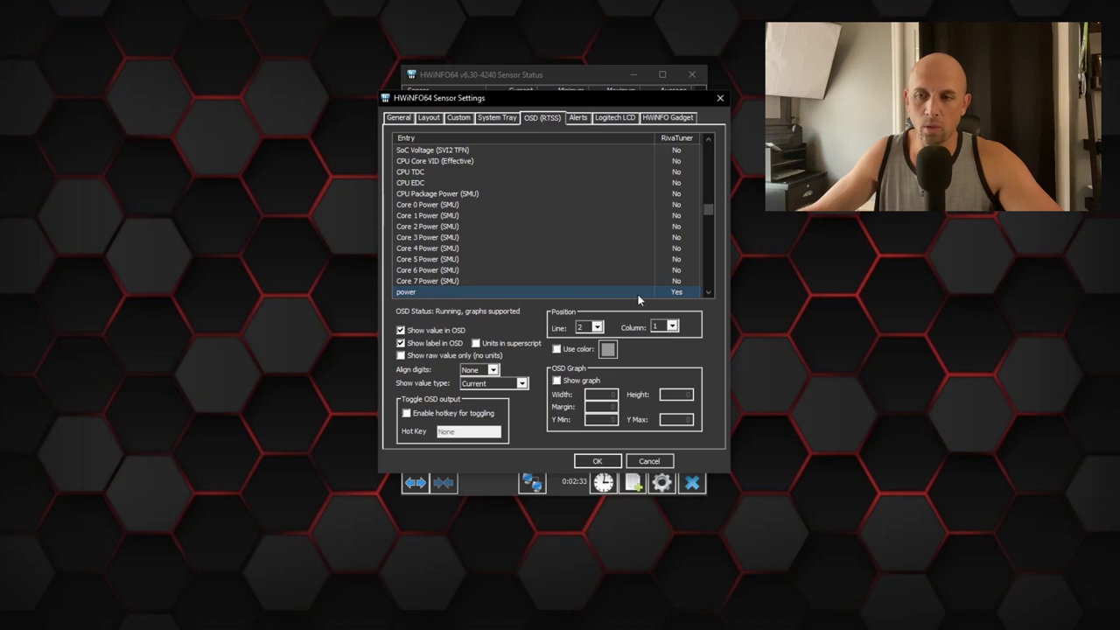
{"action": "left_click", "coordinate": [417, 333]}
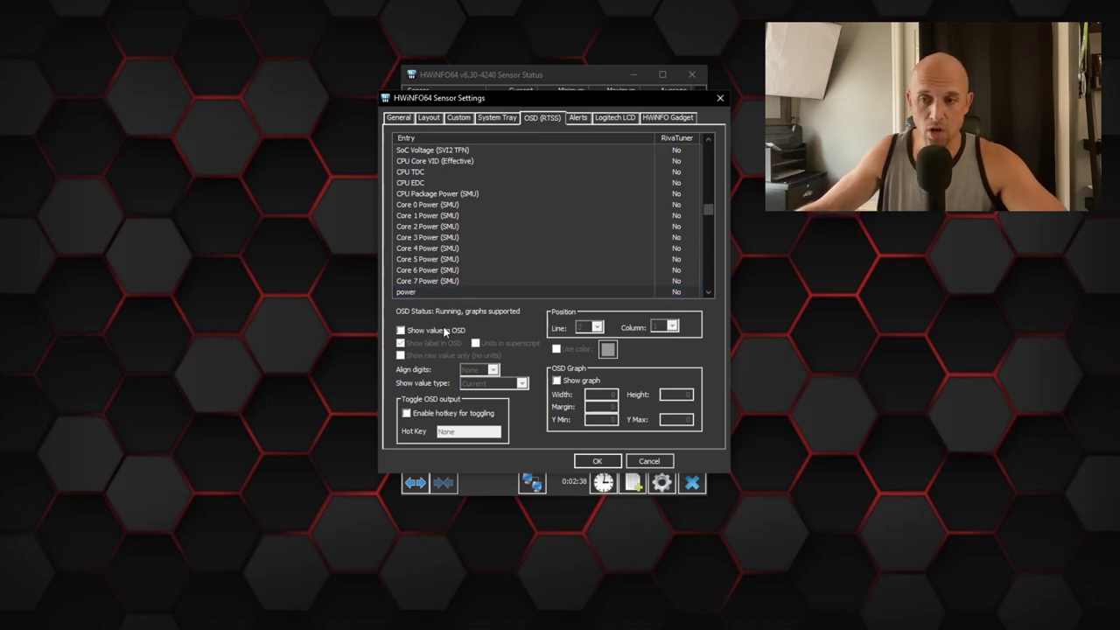
{"action": "left_click", "coordinate": [400, 330]}
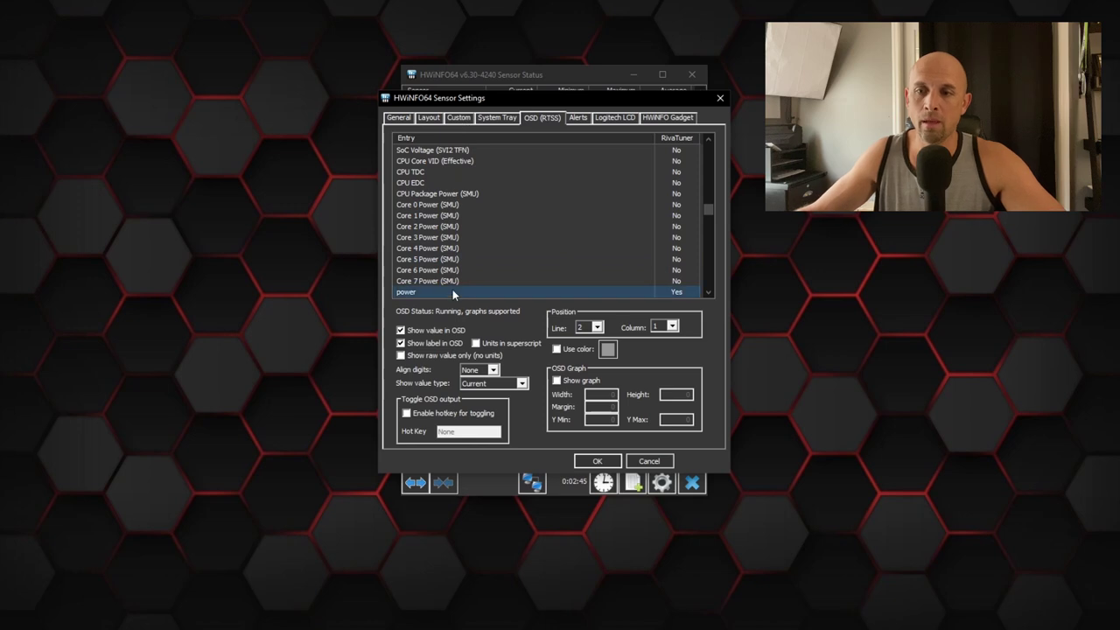
- Restore the original label CPU Core Power on the CPU power sensor, and rename the sensor as temp
{"action": "left_click", "coordinate": [460, 118]}
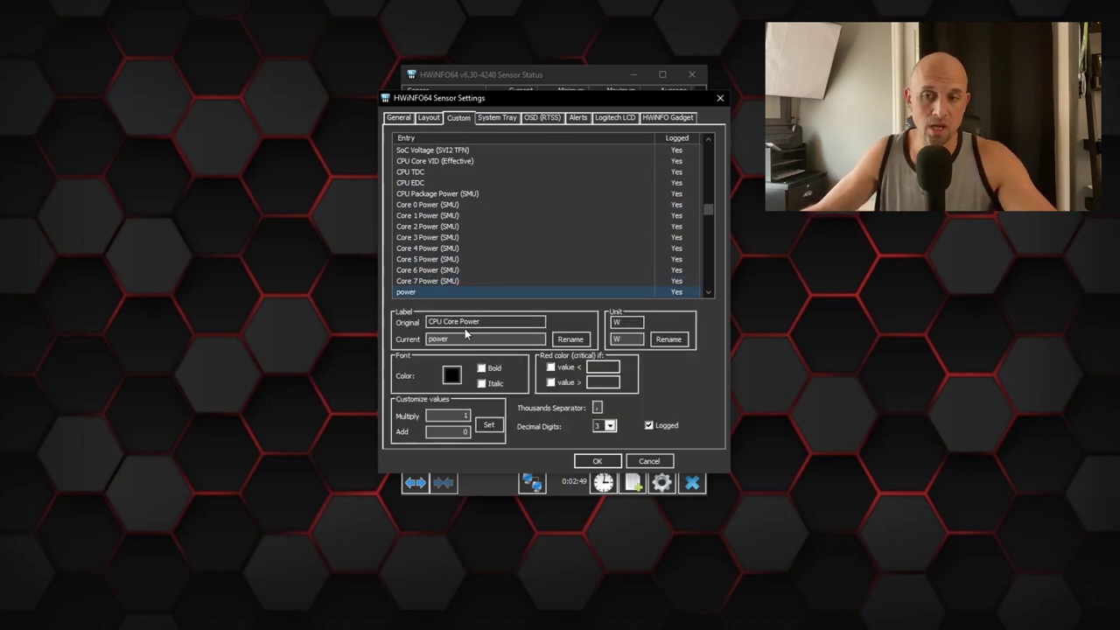
{"action": "left_click", "coordinate": [484, 339]}
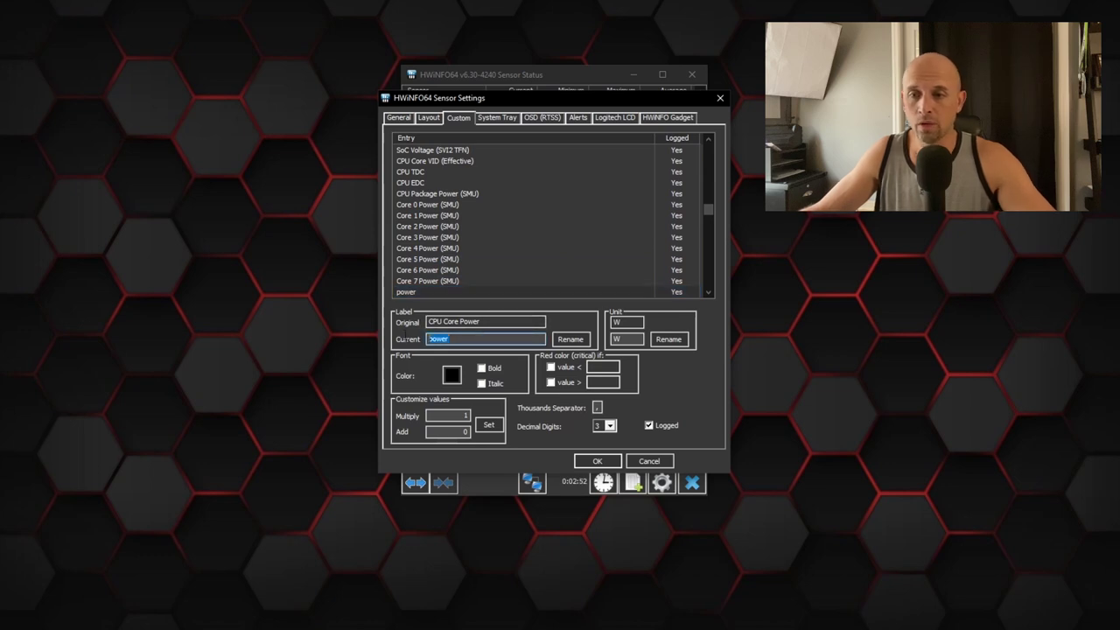
{"action": "left_click_drag", "start_coordinate": [479, 322], "coordinate": [437, 322]}
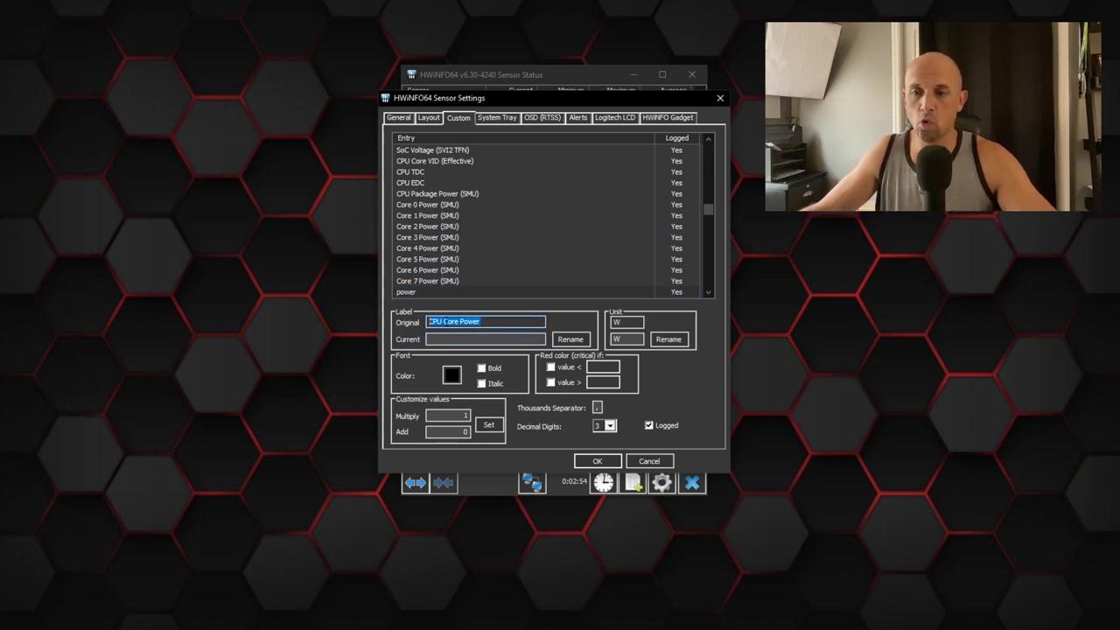
{"action": "right_click", "coordinate": [446, 320]}
{"action": "left_click", "coordinate": [484, 364]}
{"action": "right_click", "coordinate": [461, 345]}
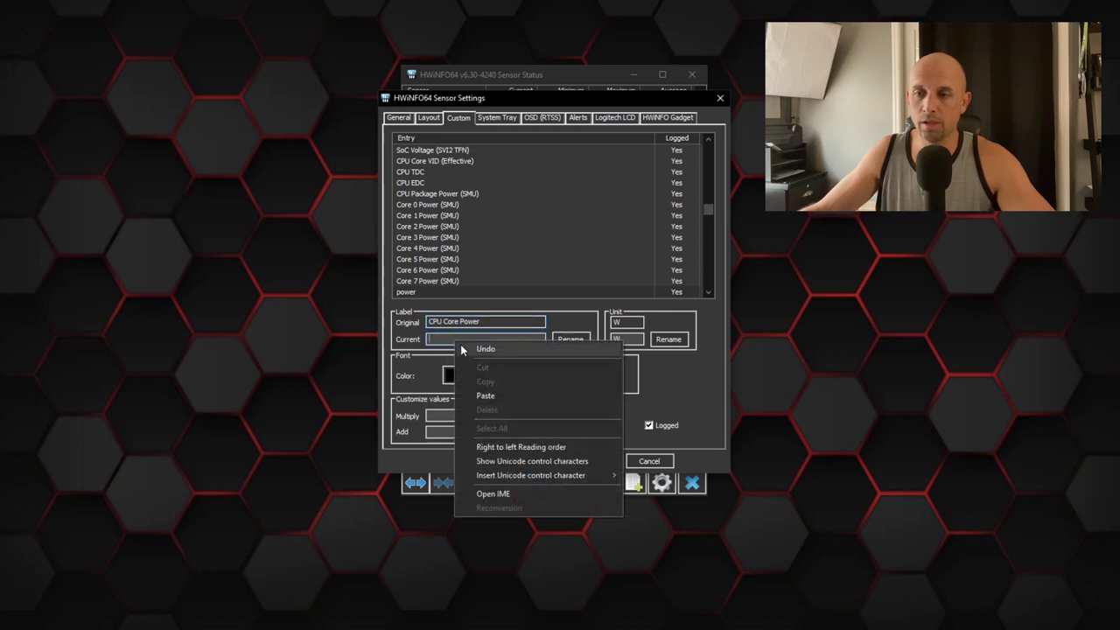
{"action": "left_click", "coordinate": [487, 395]}
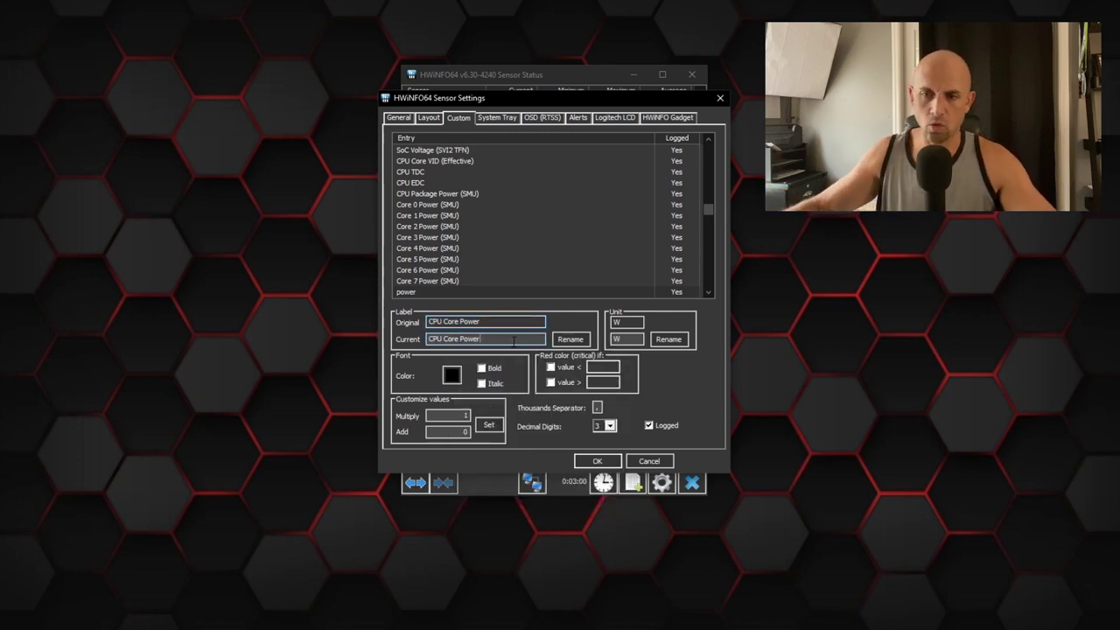
{"action": "left_click", "coordinate": [570, 339]}
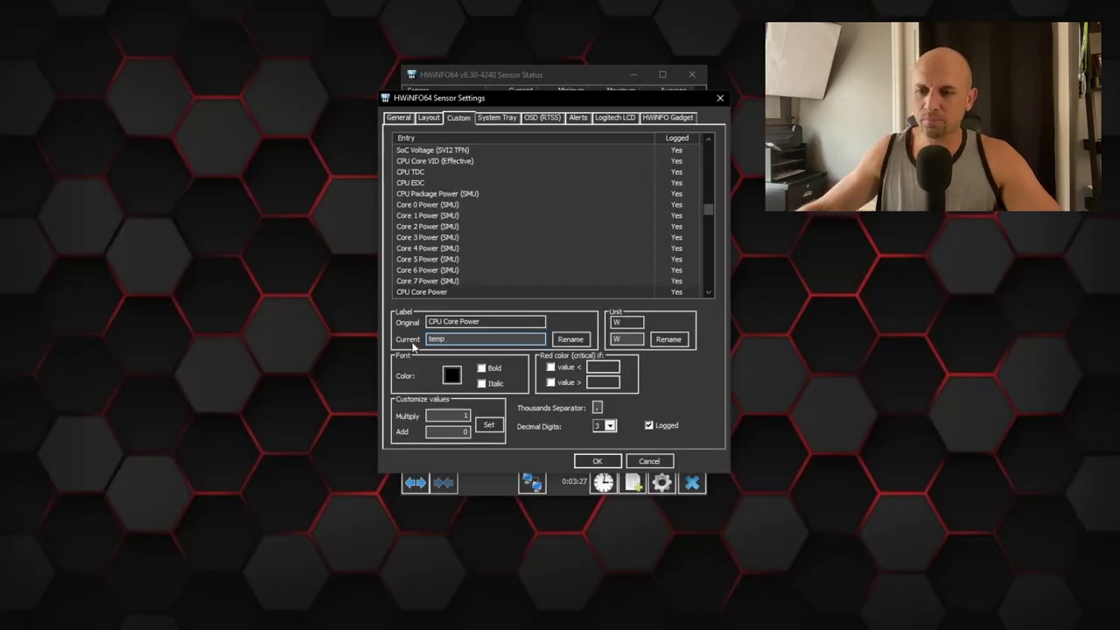
{"action": "left_click", "coordinate": [569, 339]}
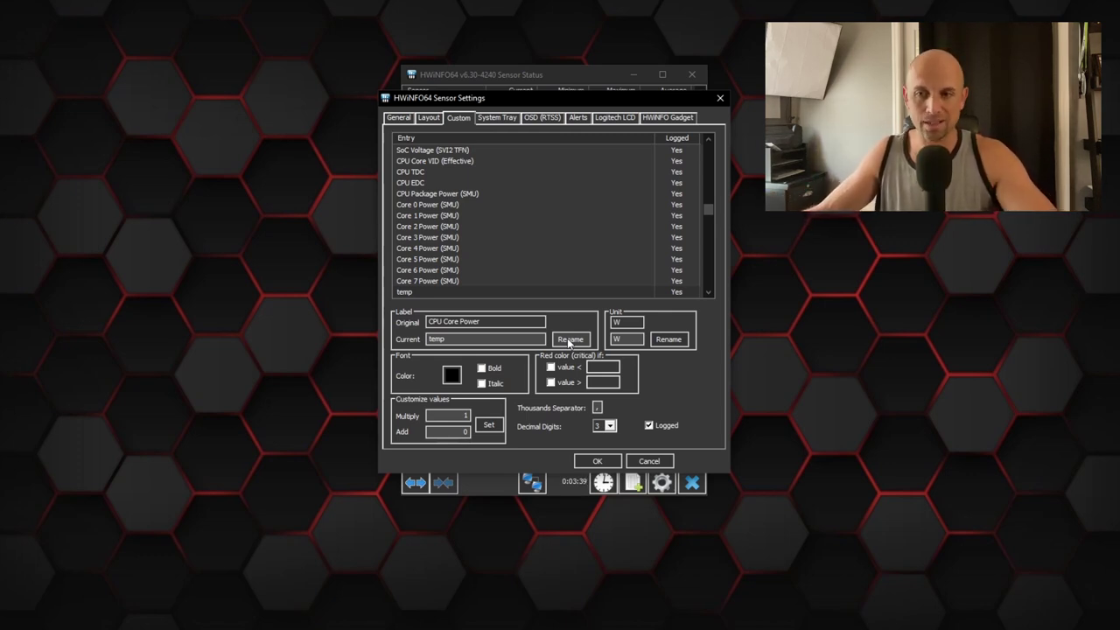
- Try lines 1 and 10 as the CPU power entry's OSD (RTSS) position, and save the sensor settings with line 2
{"action": "left_click", "coordinate": [546, 120]}
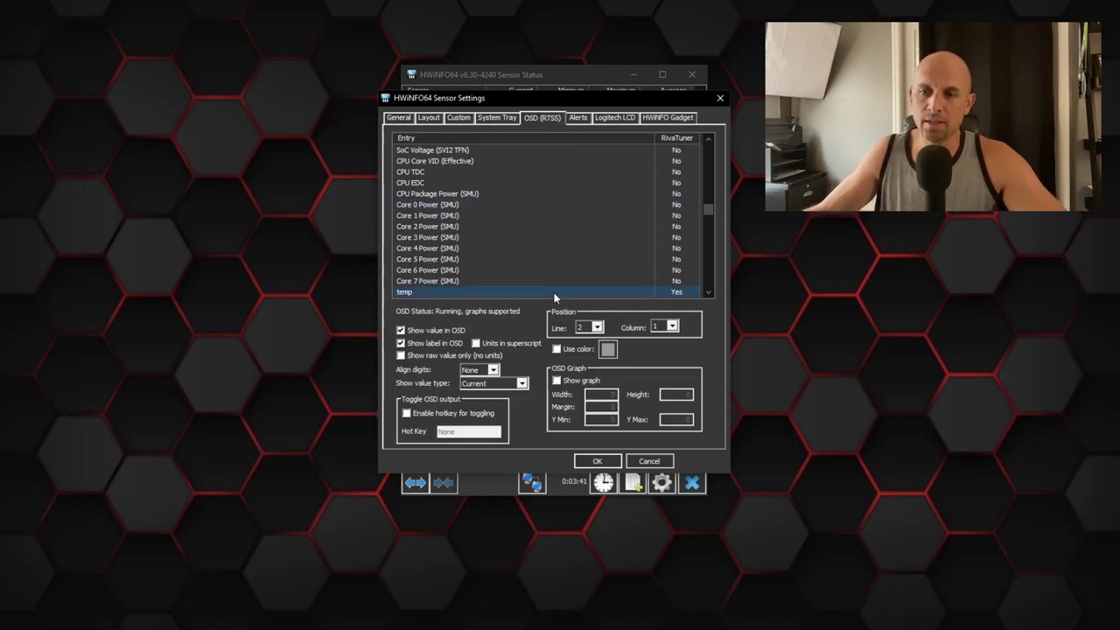
{"action": "left_click", "coordinate": [598, 329]}
{"action": "left_click", "coordinate": [592, 346]}
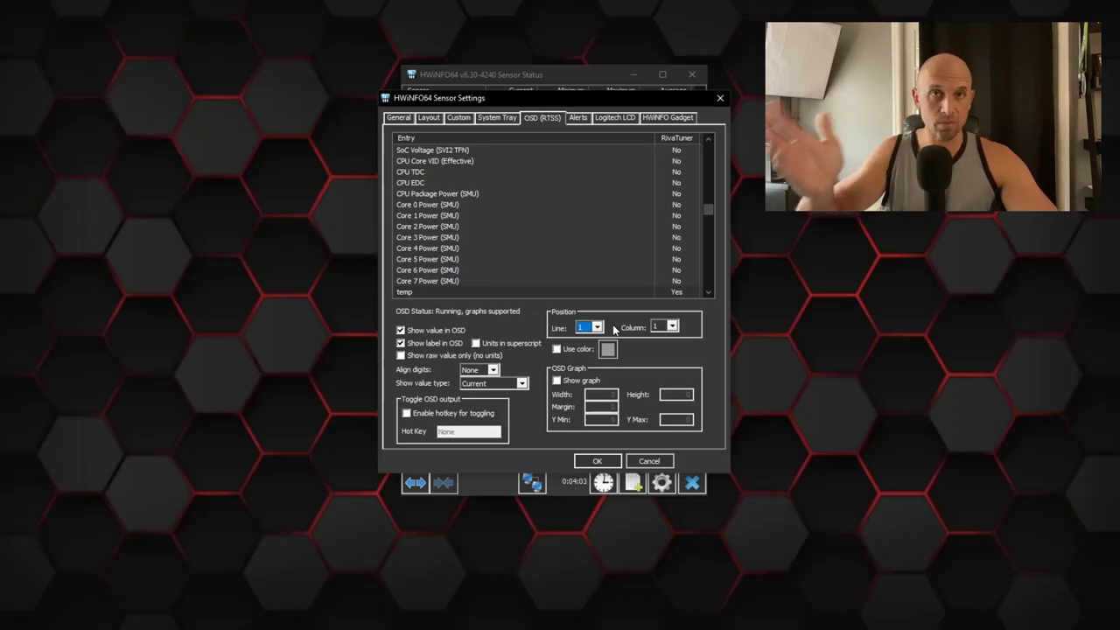
{"action": "left_click", "coordinate": [598, 327]}
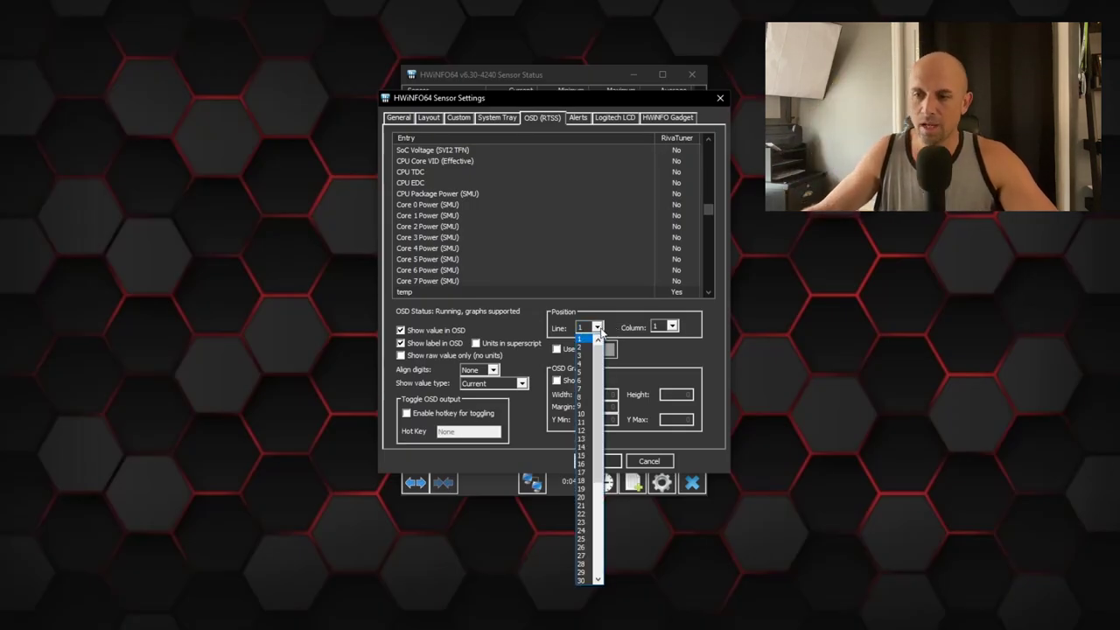
{"action": "scroll", "coordinate": [583, 400], "scroll_direction": "up", "scroll_amount": 4}
{"action": "left_click", "coordinate": [585, 419]}
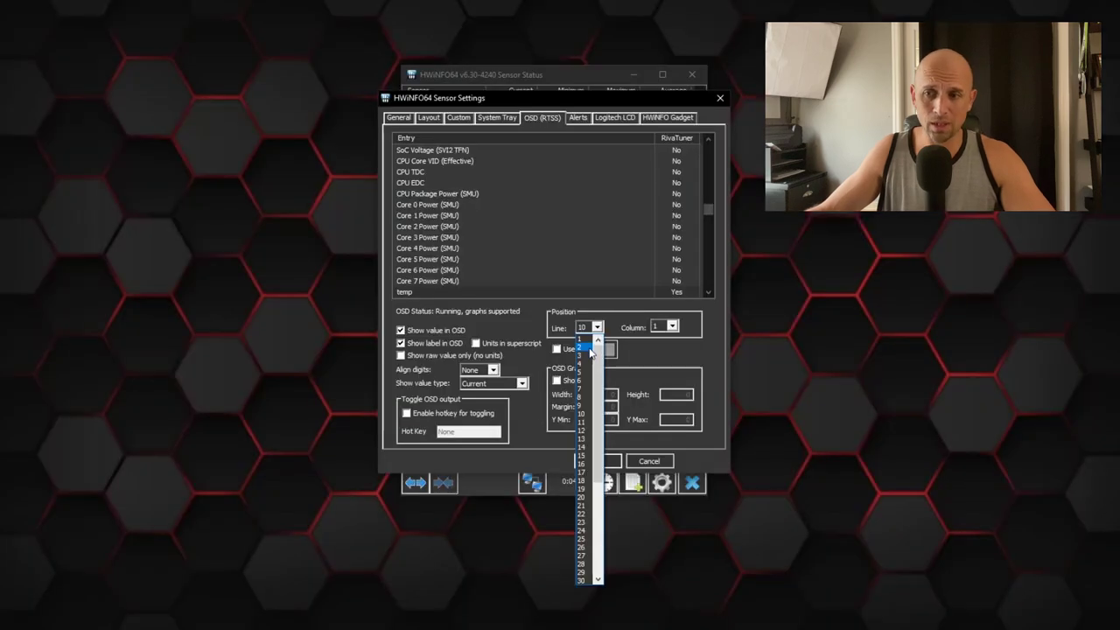
{"action": "left_click", "coordinate": [588, 347]}
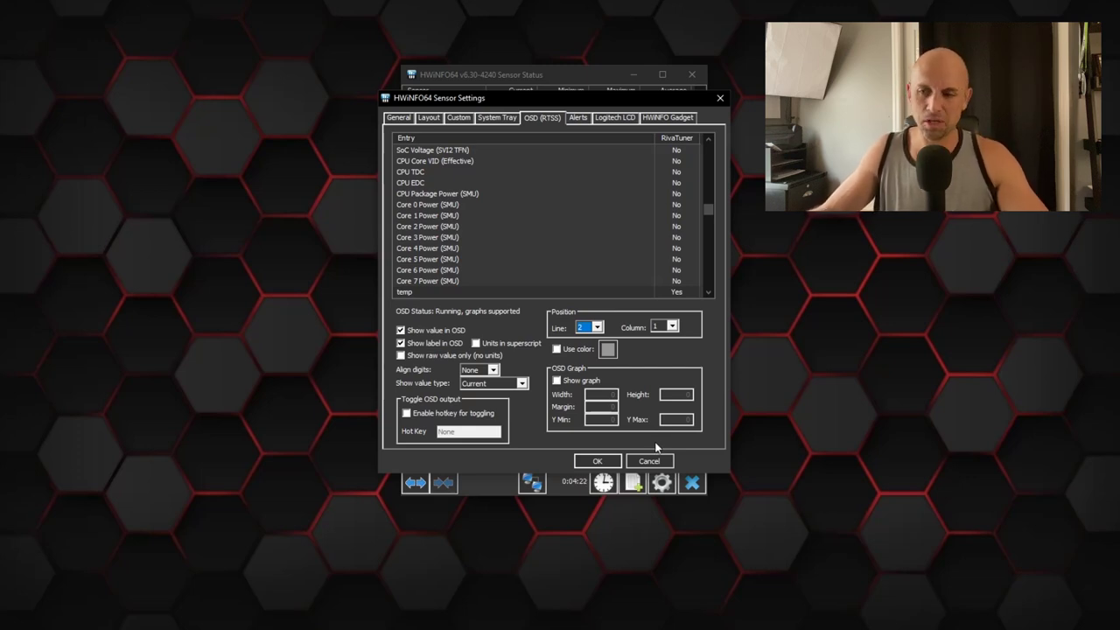
{"action": "left_click", "coordinate": [614, 461]}
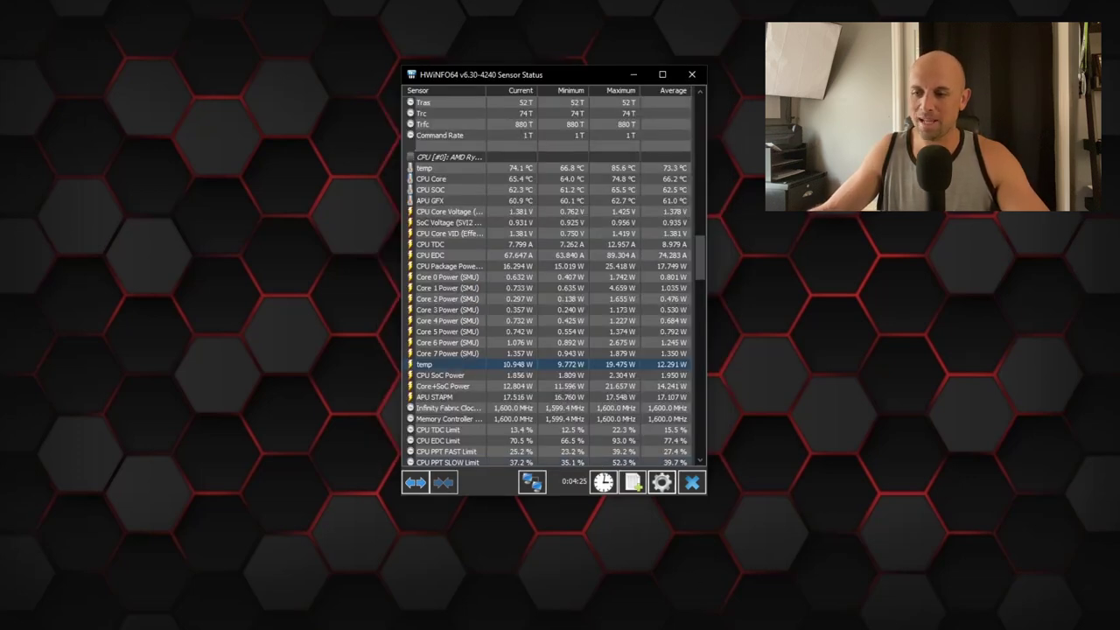